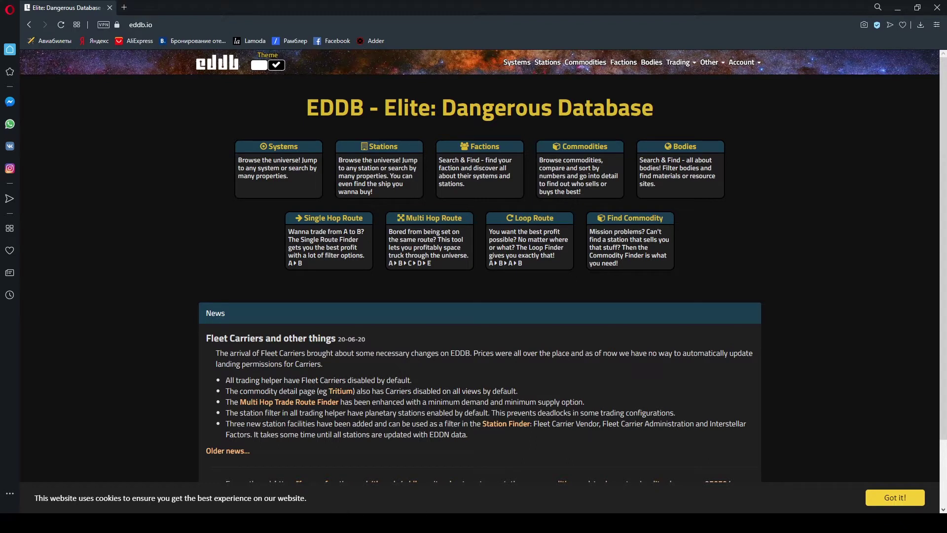
# Open the EDDB Stations search page in a new tab and bring up its station filters
pyautogui.middleClick(384, 182)
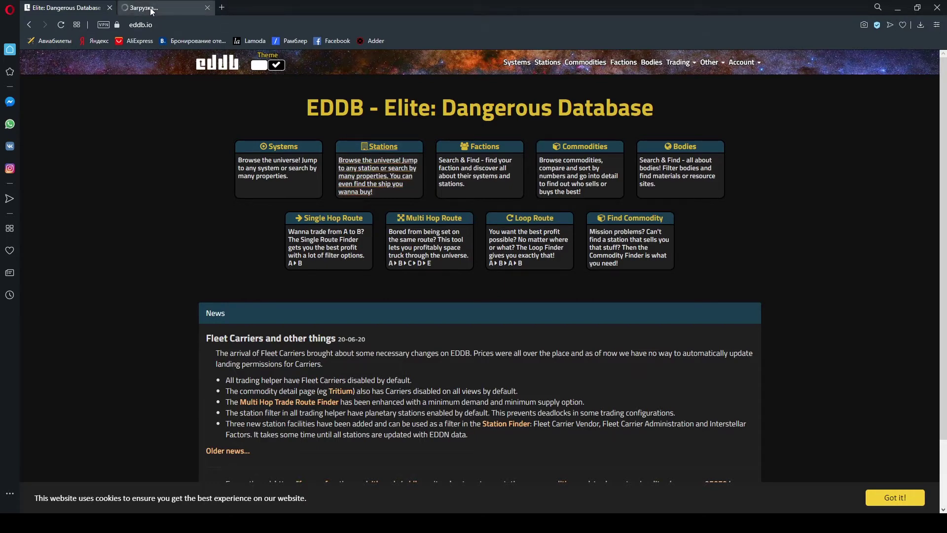
pyautogui.click(154, 7)
pyautogui.scroll(-2, 268, 238)
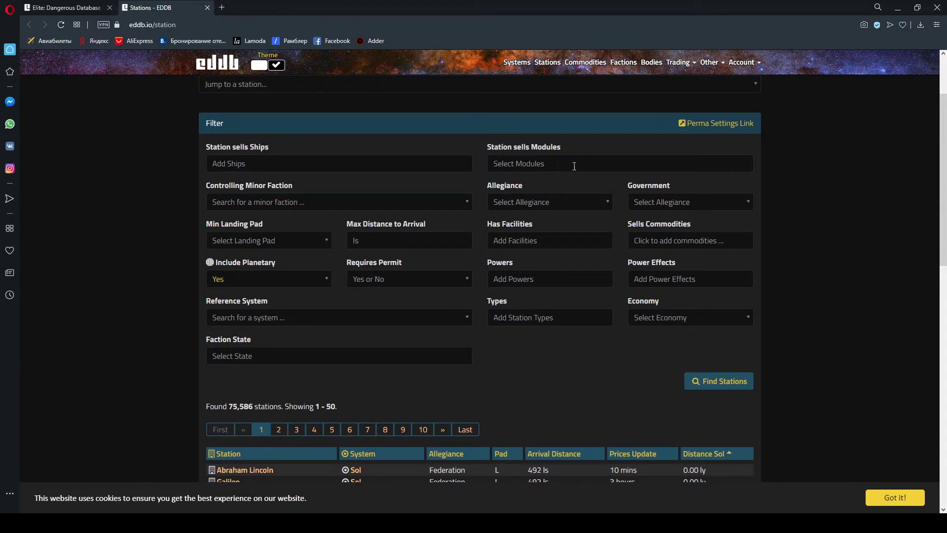
pyautogui.click(240, 243)
pyautogui.scroll(-1, 247, 277)
pyautogui.scroll(1, 245, 282)
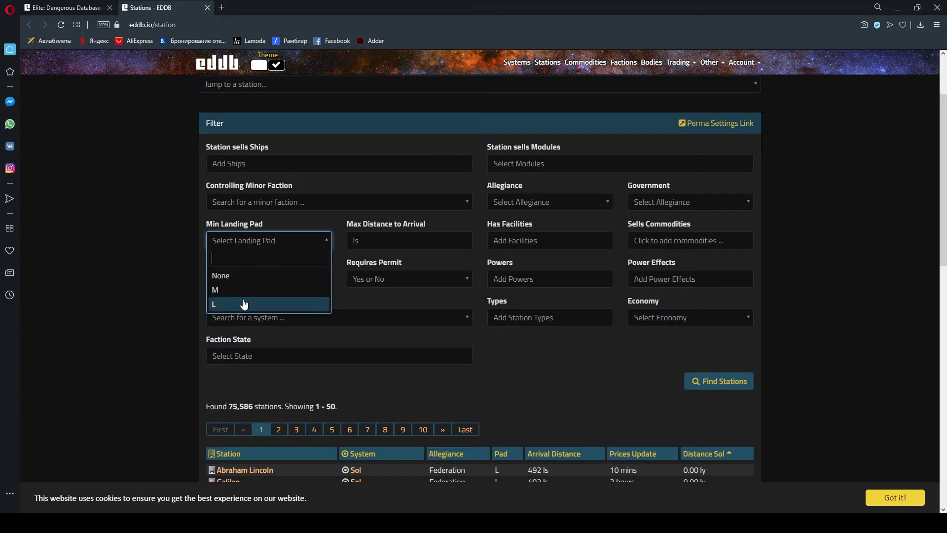
pyautogui.click(184, 243)
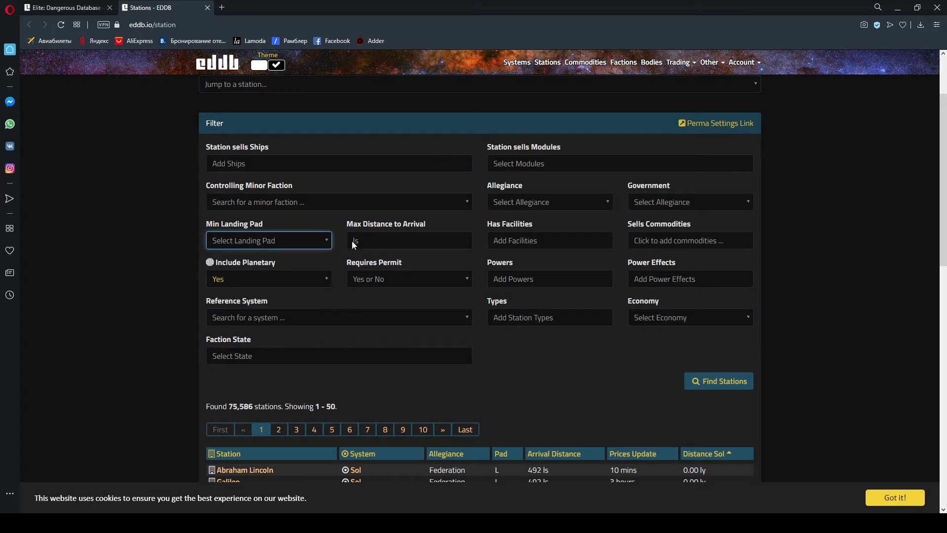
pyautogui.click(396, 238)
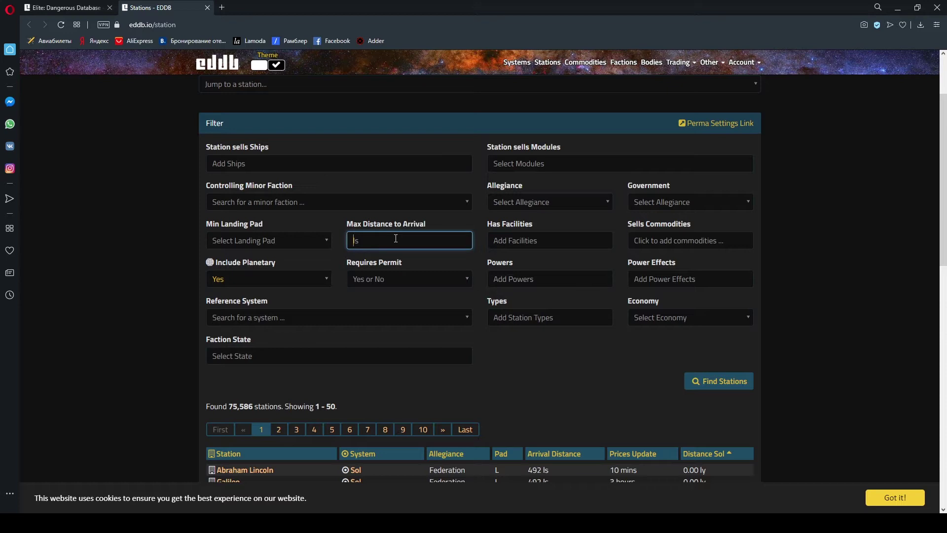
# Exclude planetary stations by setting Include Planetary to No, leaving Requires Permit at Yes or No
pyautogui.click(308, 286)
pyautogui.click(291, 309)
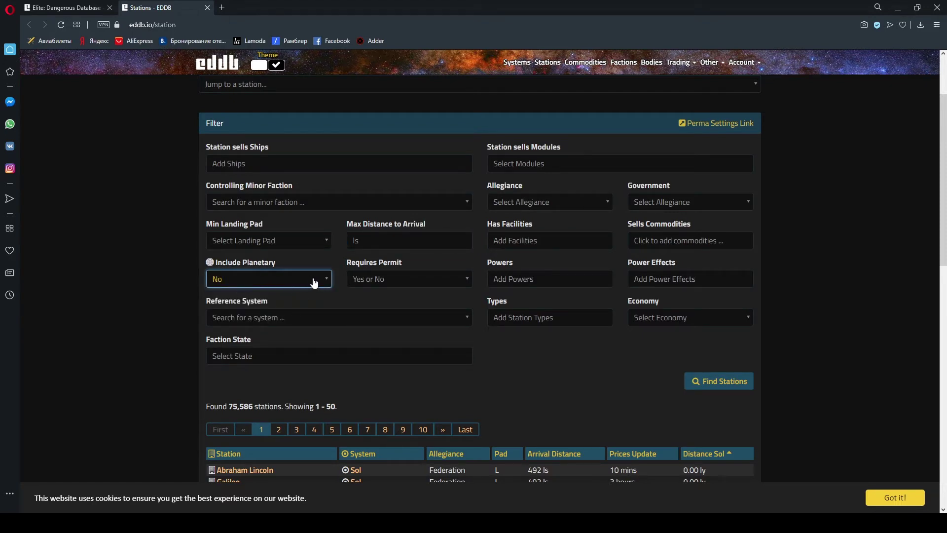
pyautogui.click(379, 287)
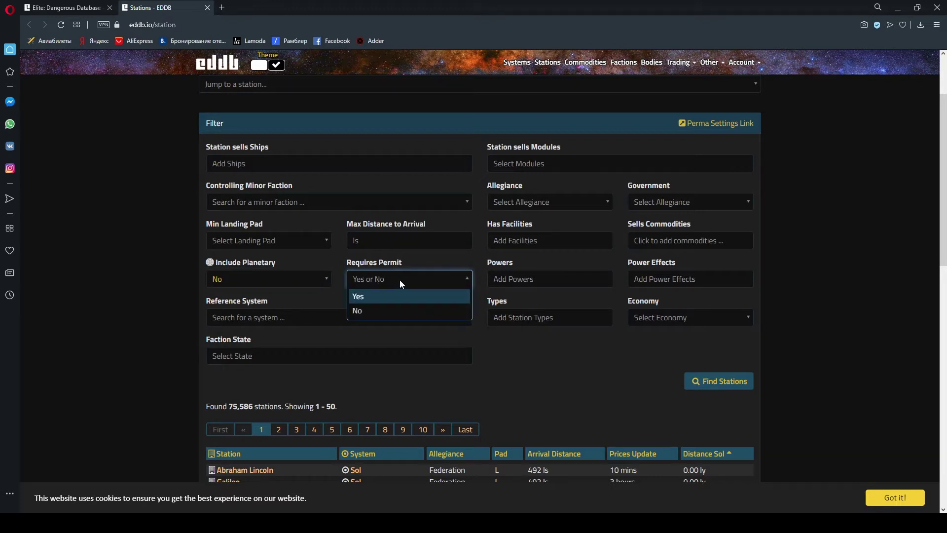
pyautogui.click(395, 262)
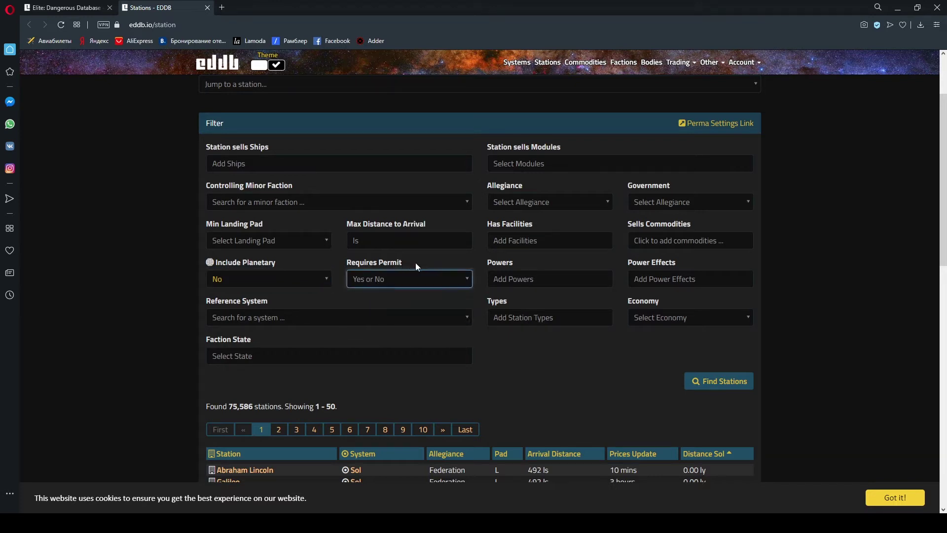
# Check the current system in the Elite Dangerous game and set Ngalinn as the Reference System for the station search
pyautogui.click(234, 322)
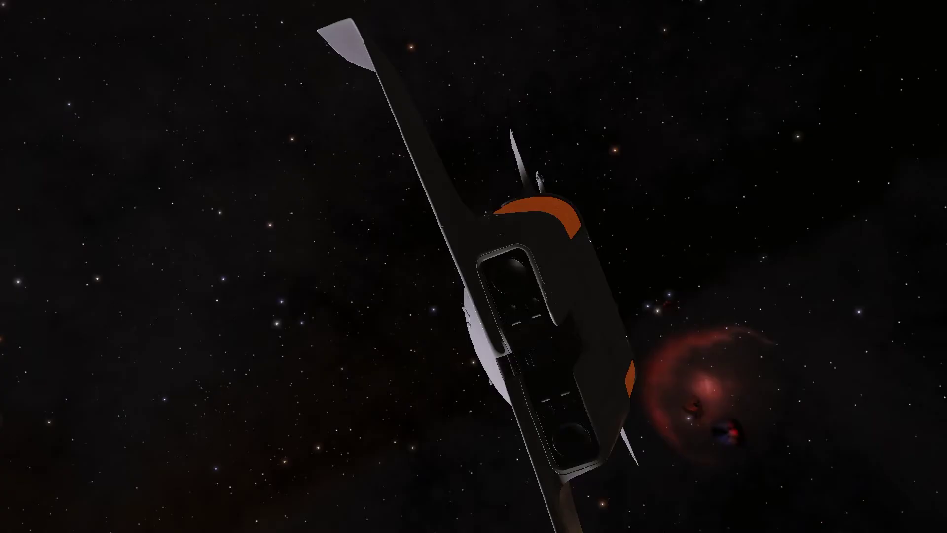
pyautogui.hotkey('ctrl', 'alt', 'space')
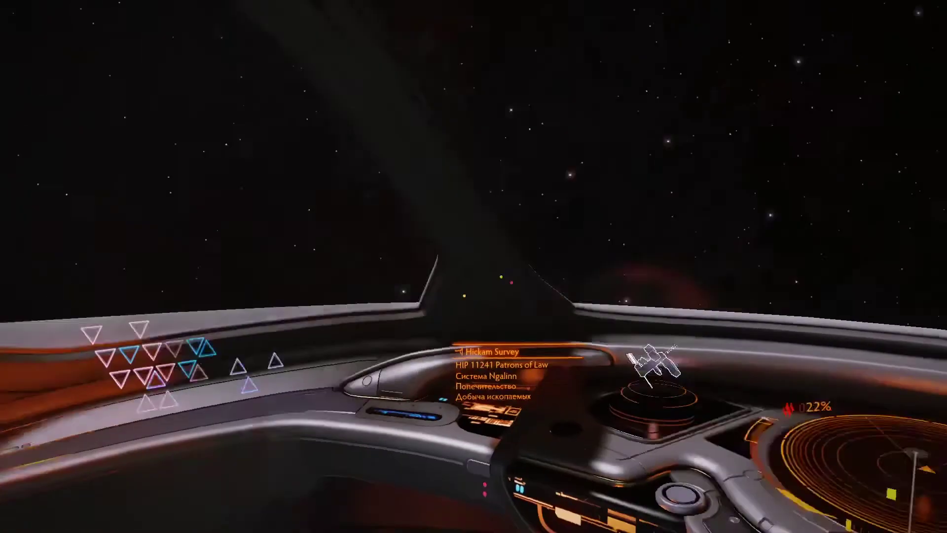
pyautogui.press('1')
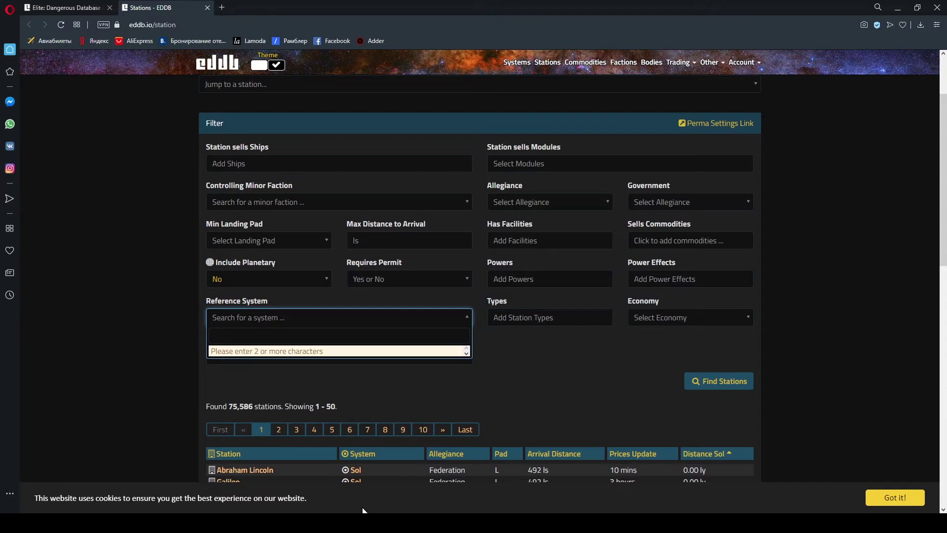
pyautogui.write('ngalin')
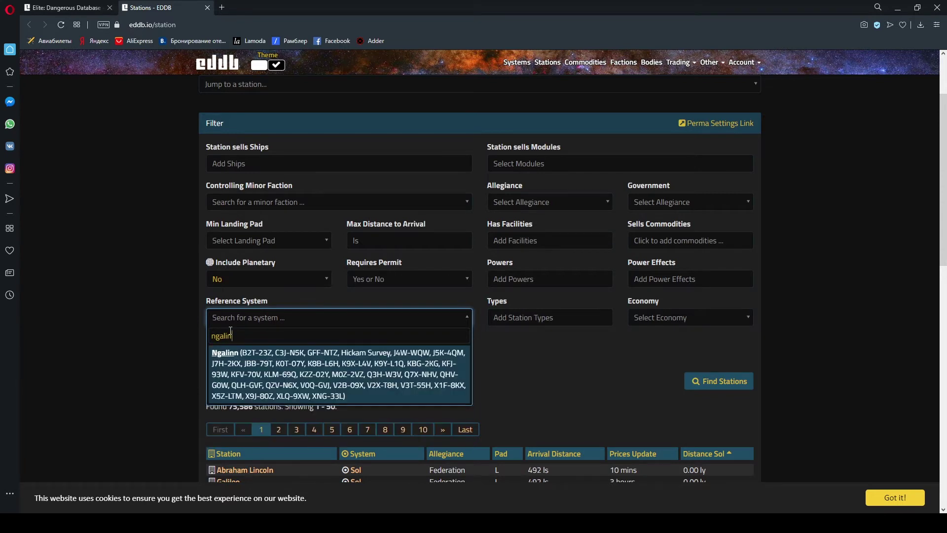
pyautogui.click(252, 358)
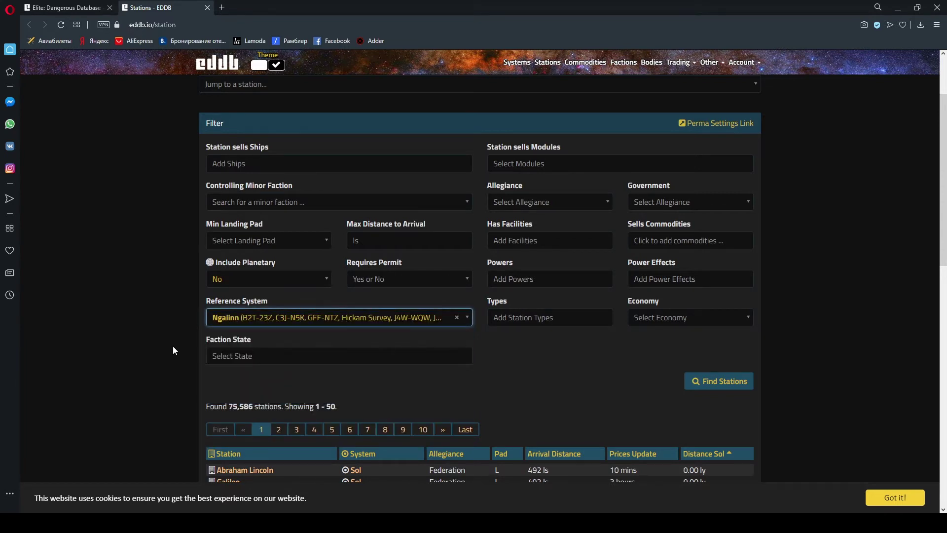
pyautogui.click(221, 356)
pyautogui.scroll(-8, 249, 405)
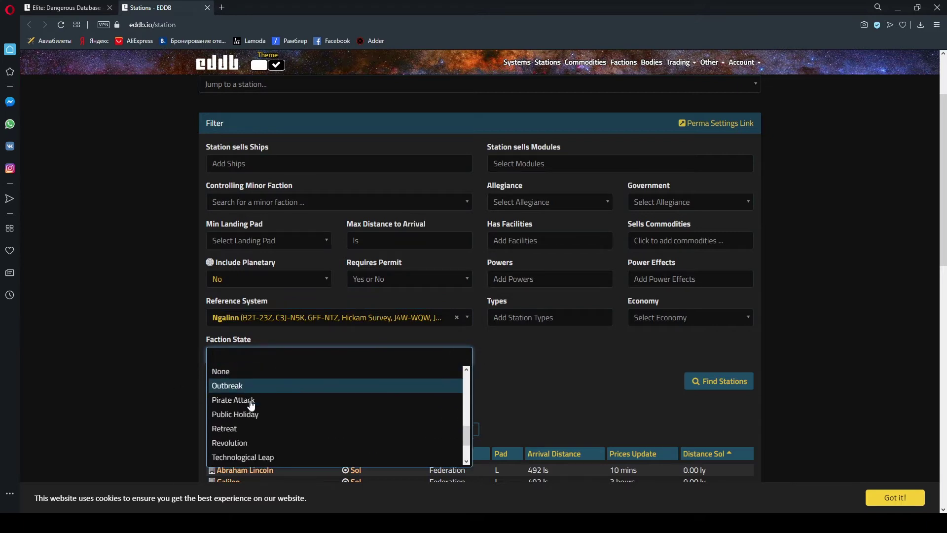
pyautogui.click(159, 342)
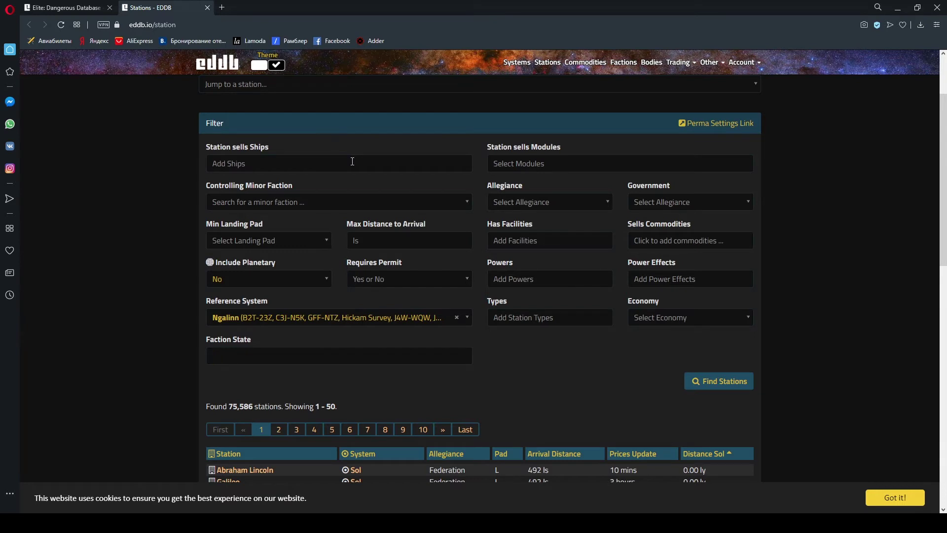
# Add the Imperial Cutter to the ships the station must sell and run the station search
pyautogui.click(352, 163)
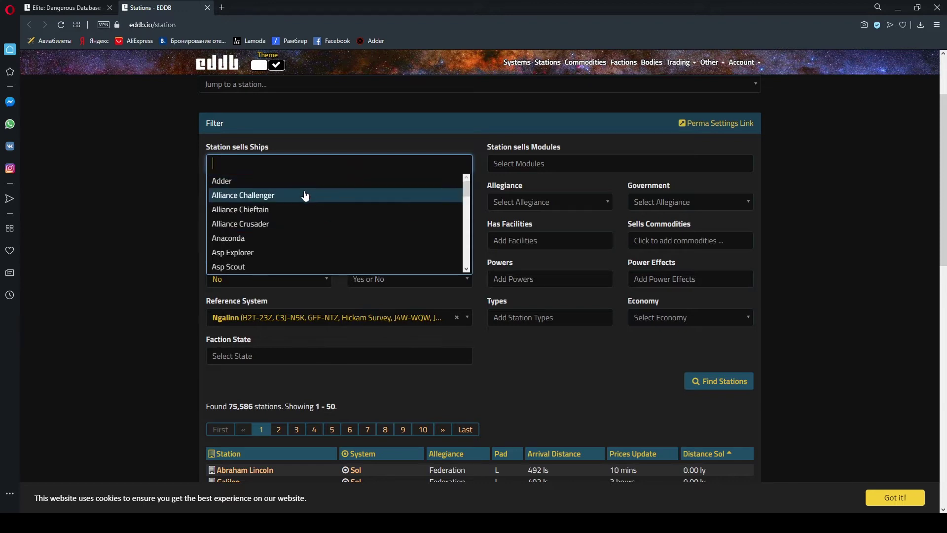
pyautogui.scroll(-1, 306, 196)
pyautogui.scroll(-4, 306, 196)
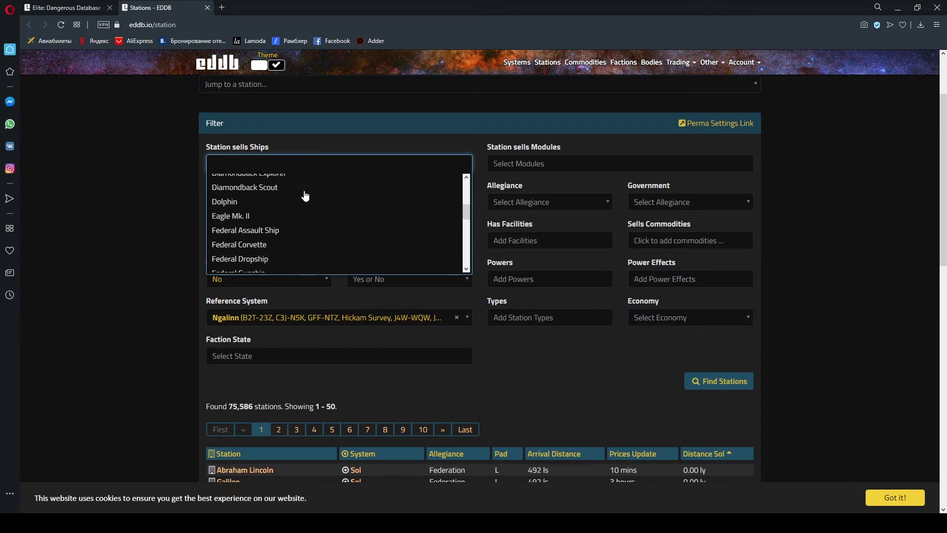
pyautogui.scroll(-8, 305, 196)
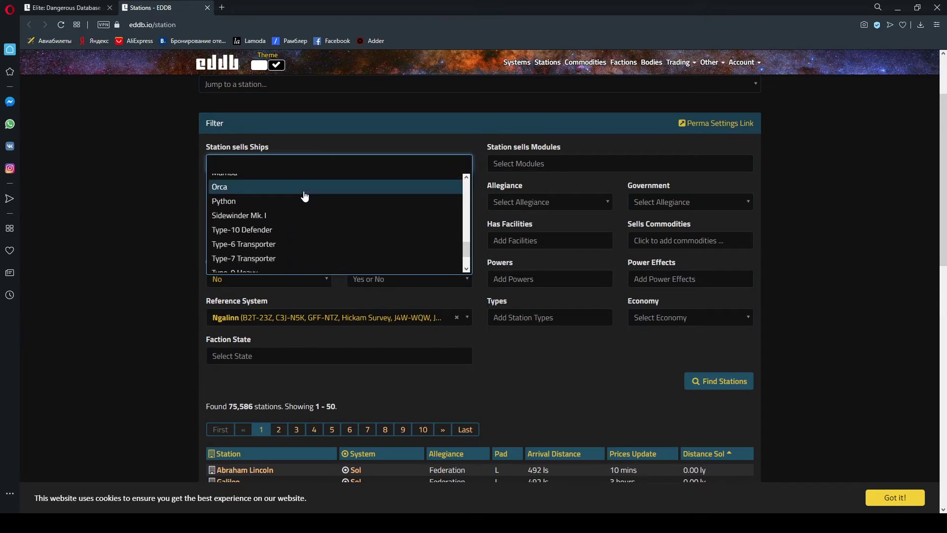
pyautogui.scroll(4, 305, 198)
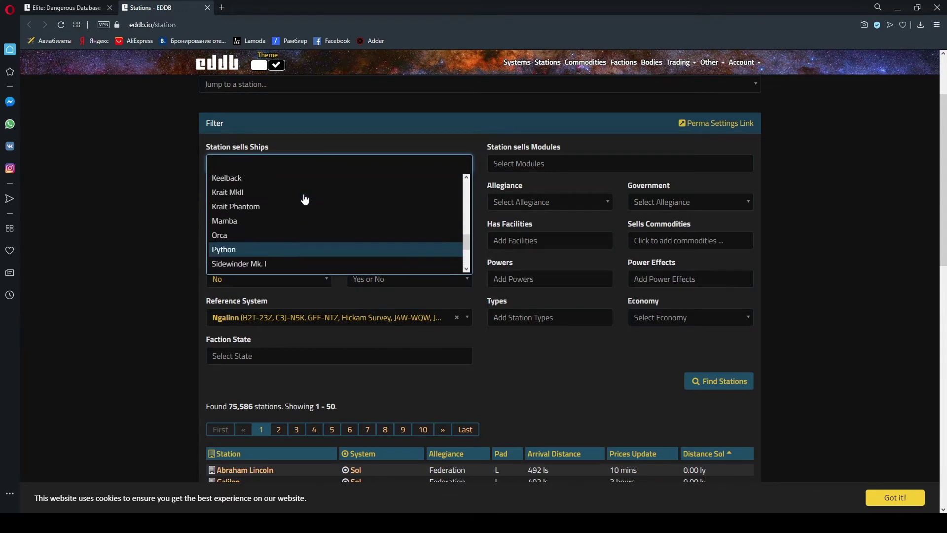
pyautogui.scroll(1, 305, 199)
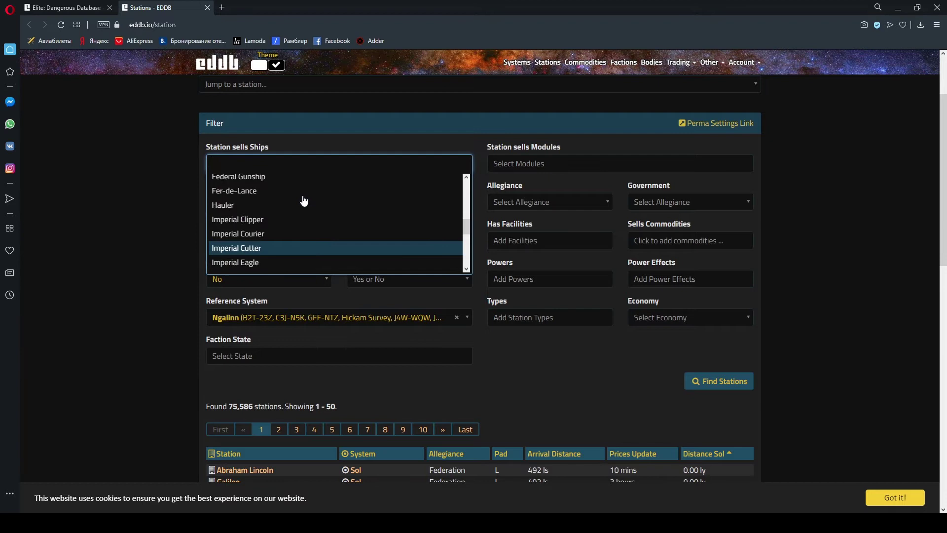
pyautogui.click(277, 249)
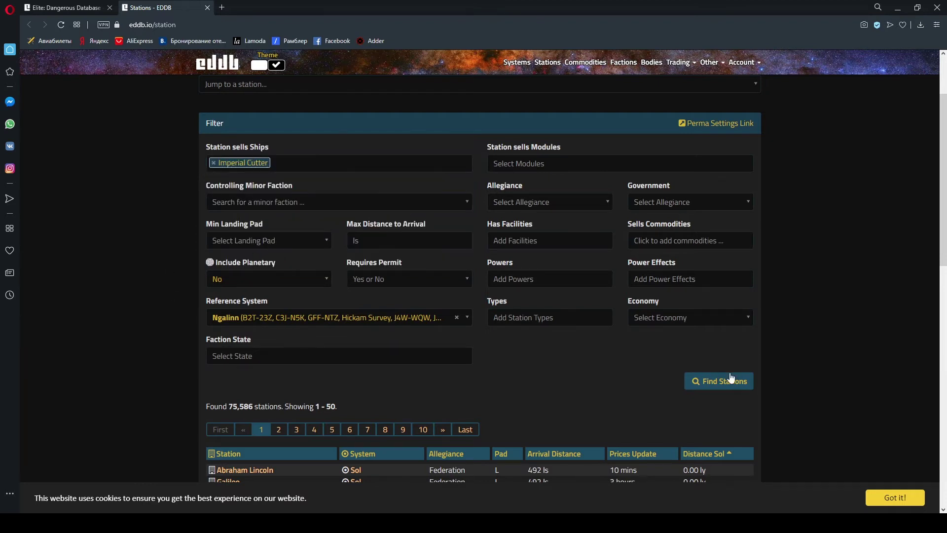
pyautogui.click(731, 385)
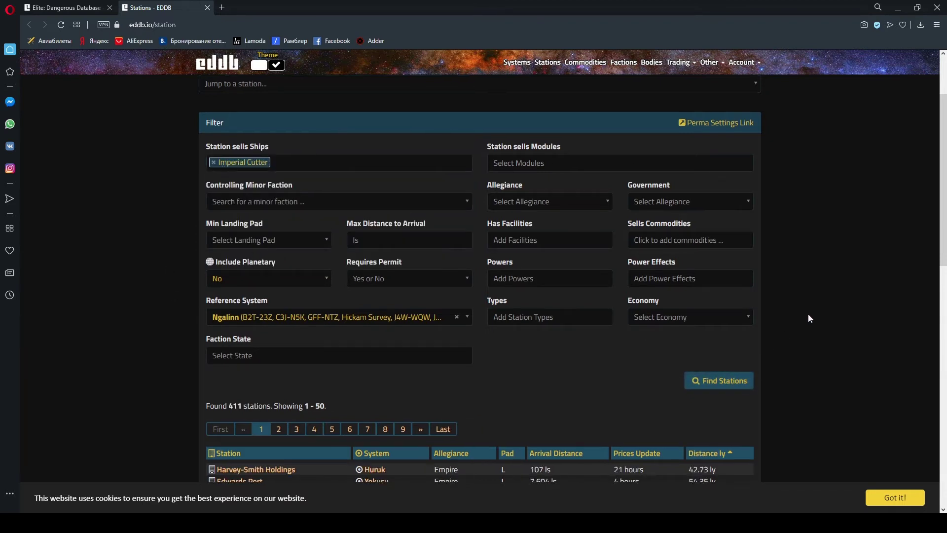
# Sort the found stations by system and by station name, trying both sort directions
pyautogui.scroll(-3, 808, 313)
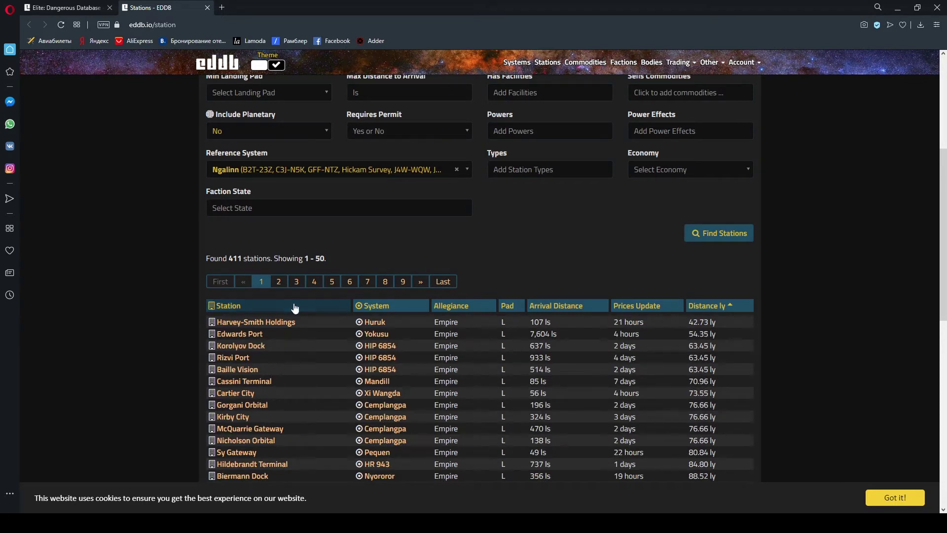
pyautogui.click(373, 310)
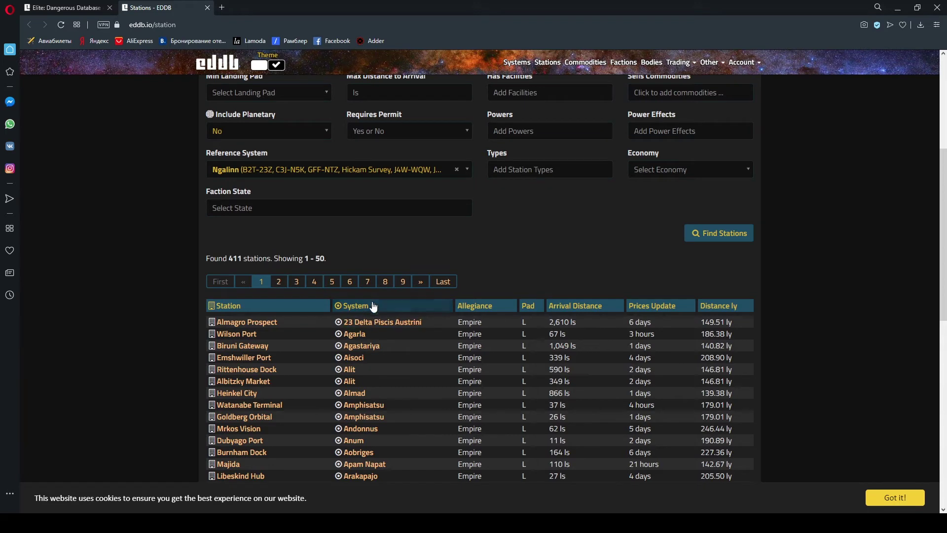
pyautogui.click(346, 306)
pyautogui.click(262, 306)
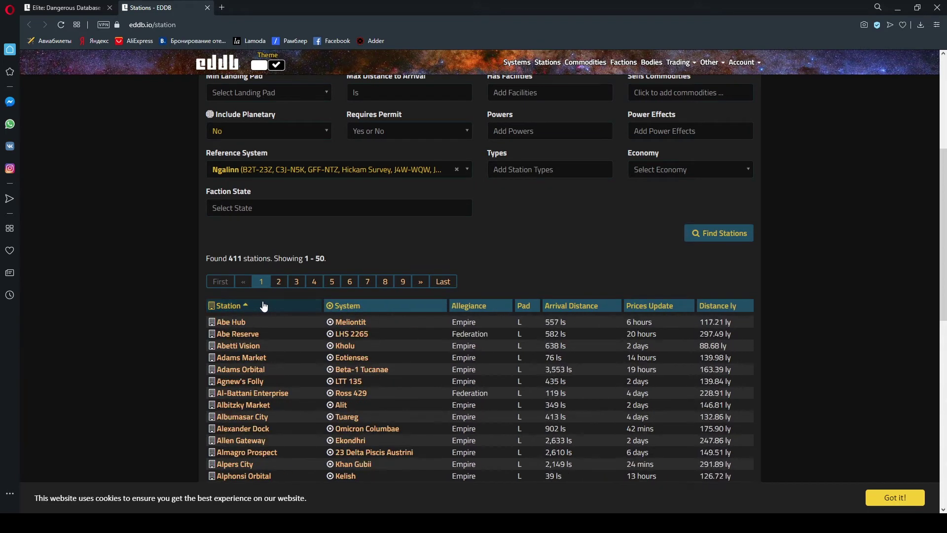
pyautogui.click(261, 307)
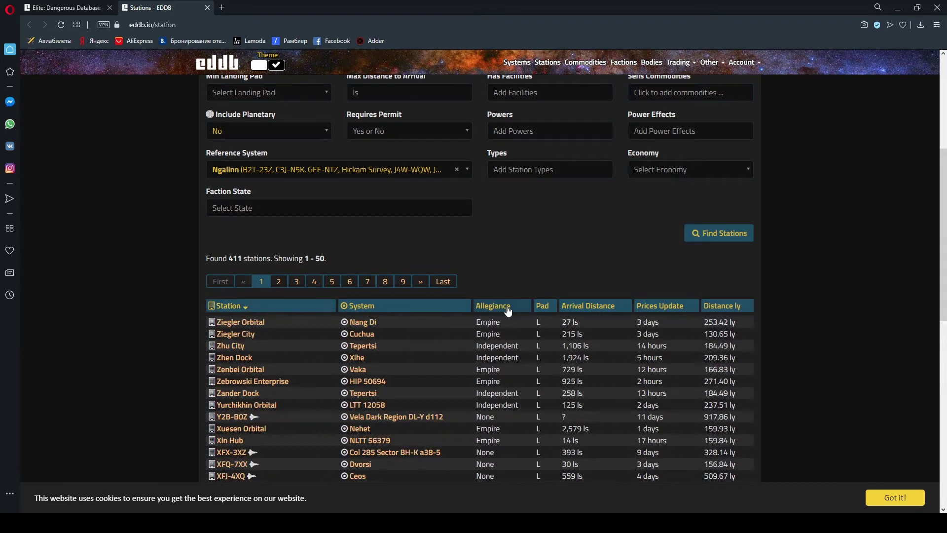
# Sort the found stations by allegiance in both directions and look through the list
pyautogui.click(488, 306)
pyautogui.scroll(-7, 448, 321)
pyautogui.scroll(7, 448, 349)
pyautogui.click(466, 305)
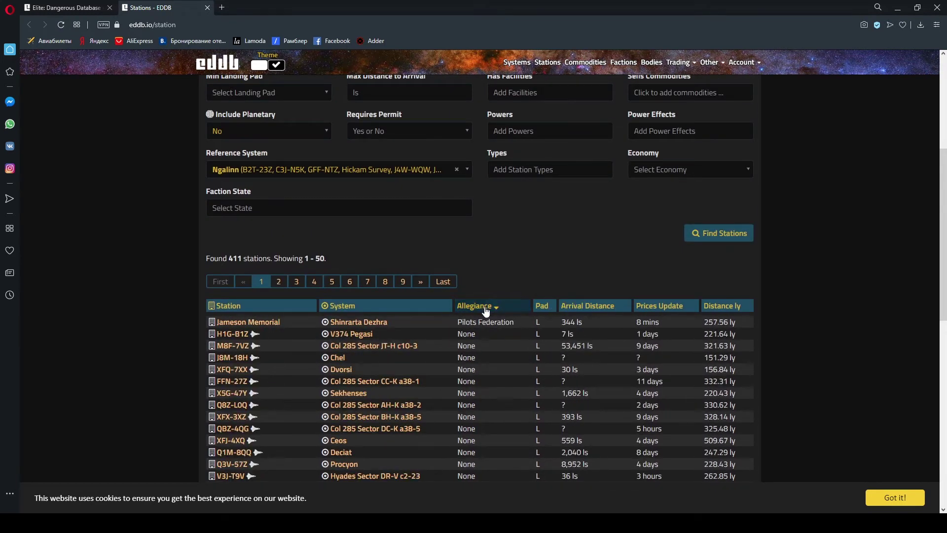
pyautogui.click(486, 312)
# Try sorting the stations by distance in light years in both directions and by arrival distance
pyautogui.click(723, 312)
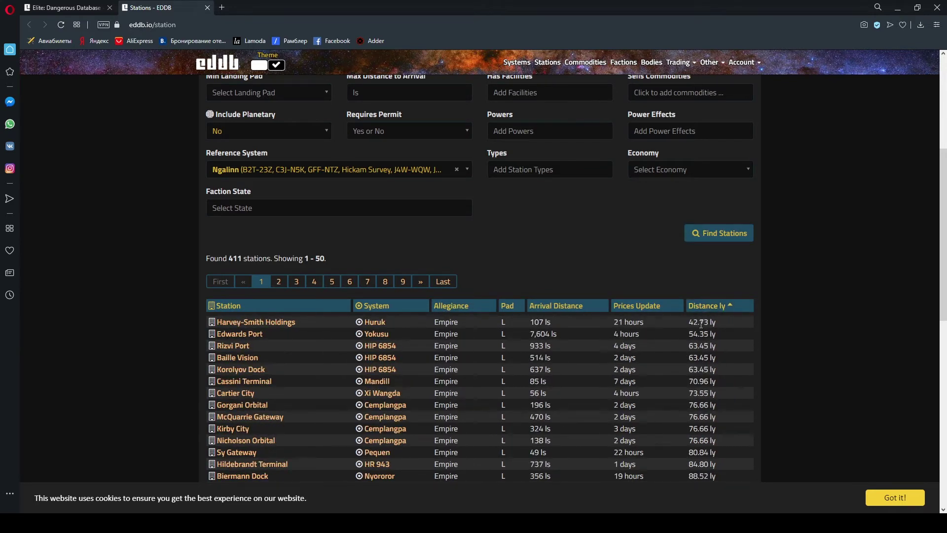
pyautogui.click(711, 309)
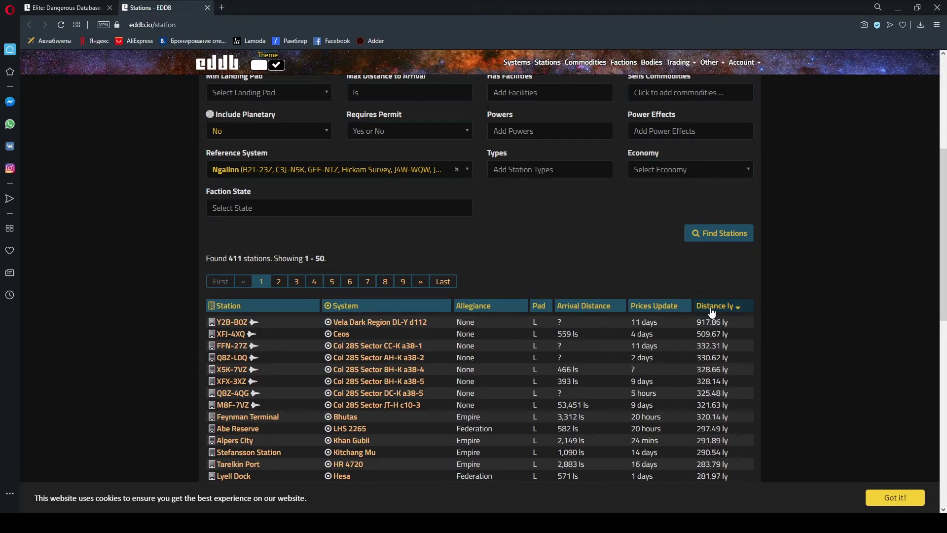
pyautogui.click(725, 310)
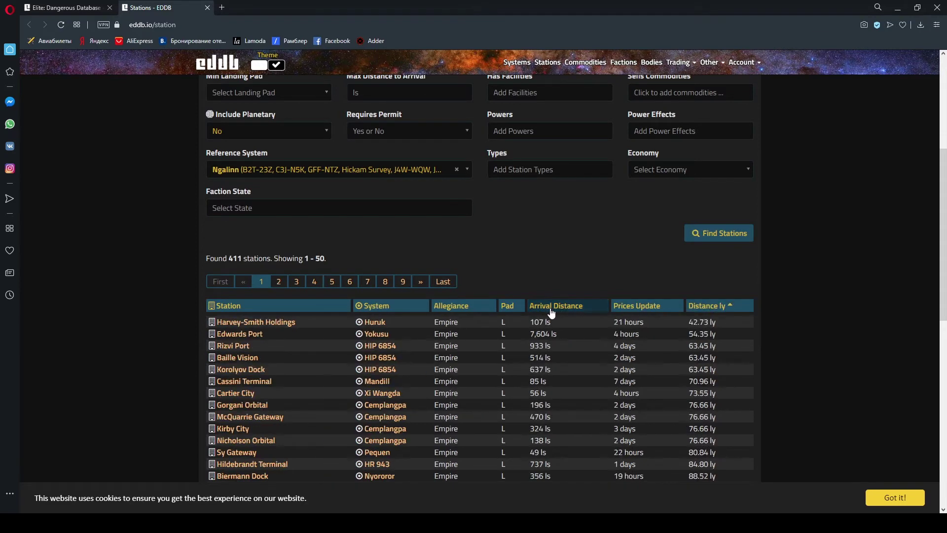
pyautogui.click(551, 310)
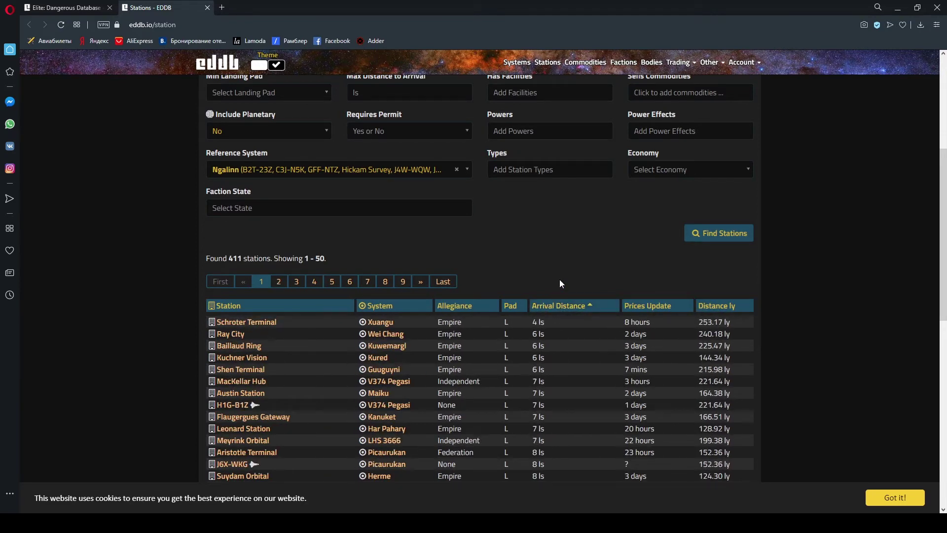
pyautogui.scroll(3, 509, 282)
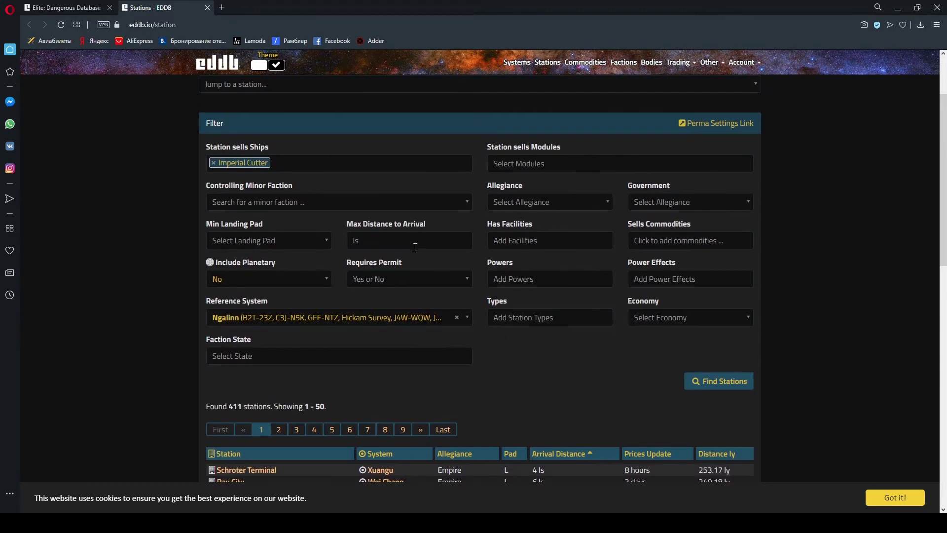
pyautogui.scroll(-1, 633, 386)
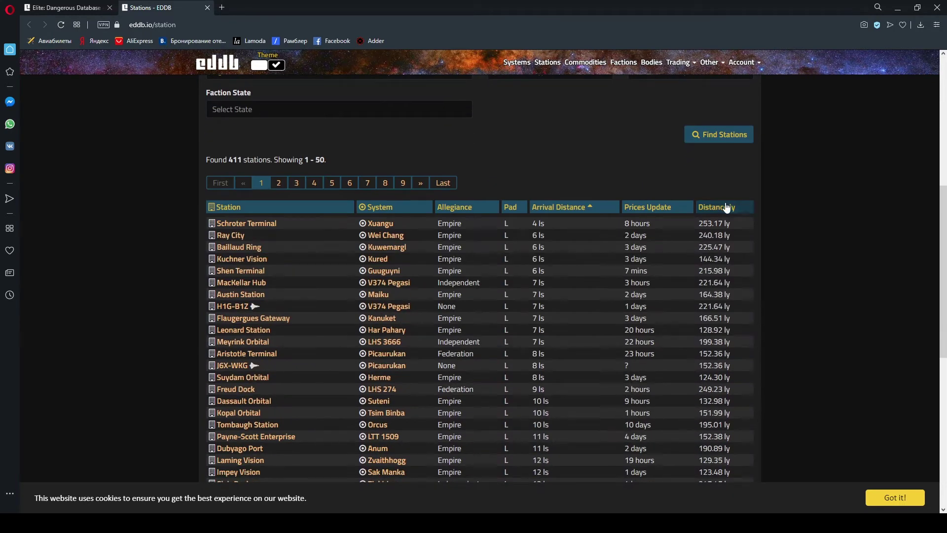
# Sort the stations by nearest distance in light years, select the system name Huruk and switch to the Elite Dangerous game
pyautogui.click(726, 208)
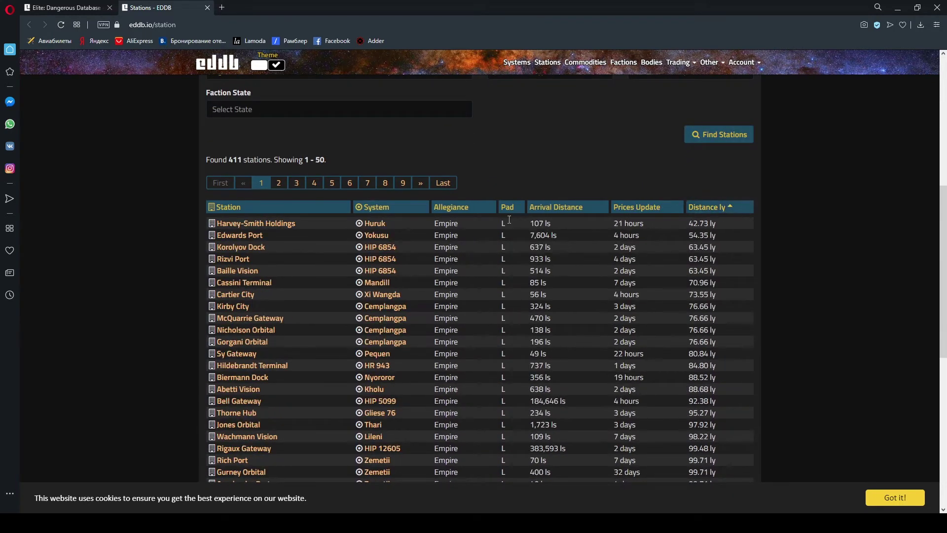
pyautogui.moveTo(361, 226); pyautogui.dragTo(386, 229)
pyautogui.hotkey('alt', 'Tab')
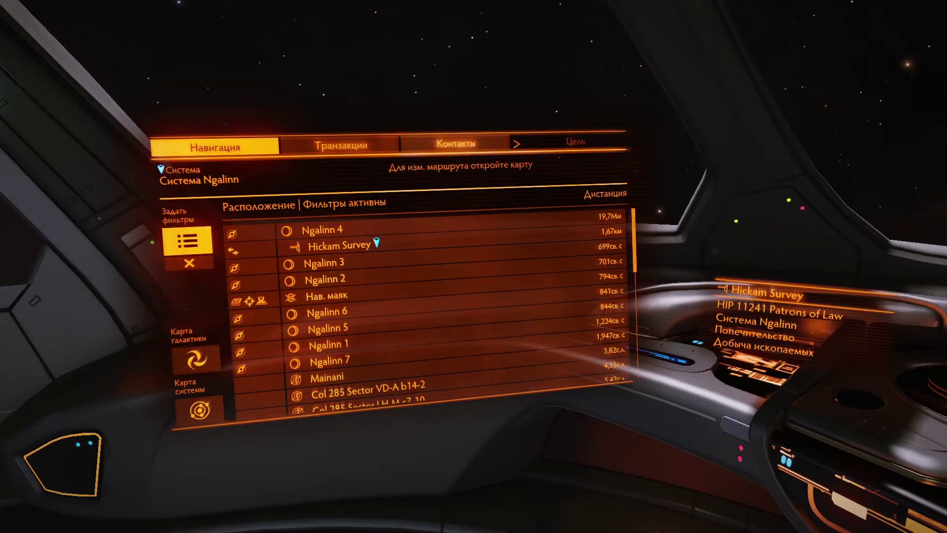
# Open the galaxy map, search for the system Huruk and plot a route to it
pyautogui.press('Down')
pyautogui.press('space')
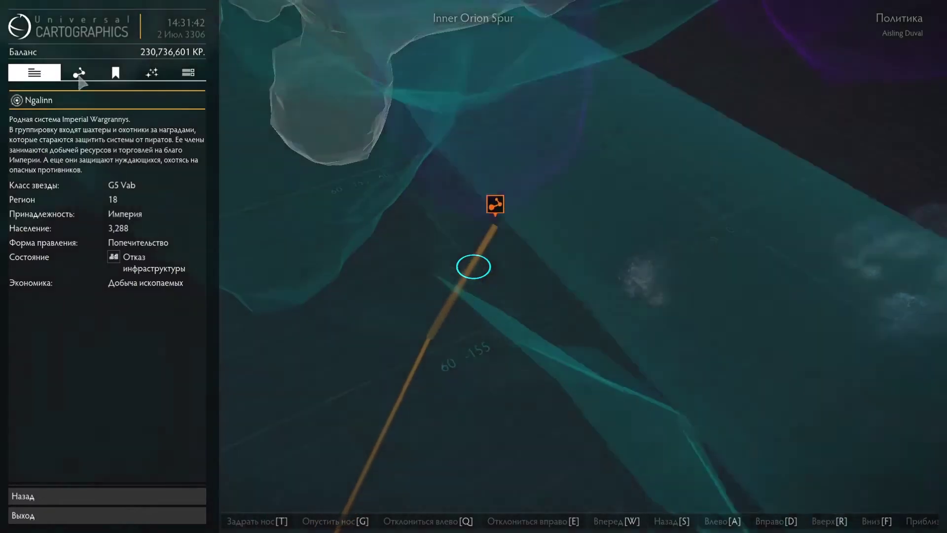
pyautogui.click(79, 74)
pyautogui.click(81, 126)
pyautogui.write('Huruk')
pyautogui.click(198, 126)
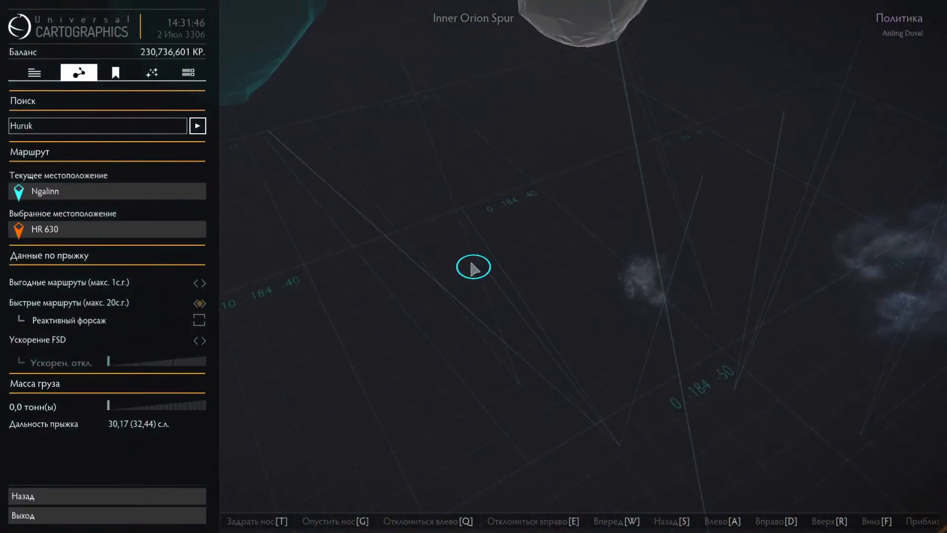
pyautogui.click(560, 363)
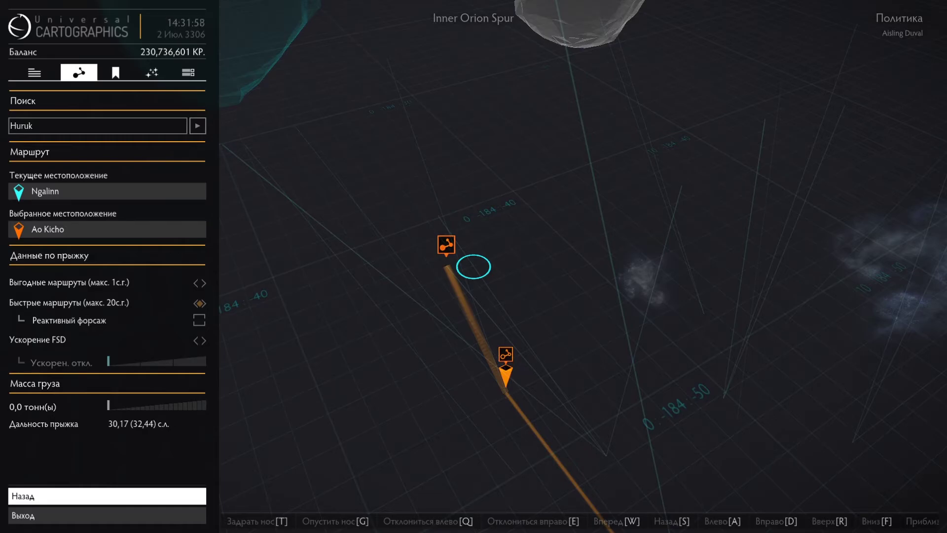
# Switch back to EDDB in the browser and remove Imperial Cutter from the ships sold filter
pyautogui.hotkey('alt', 'Tab')
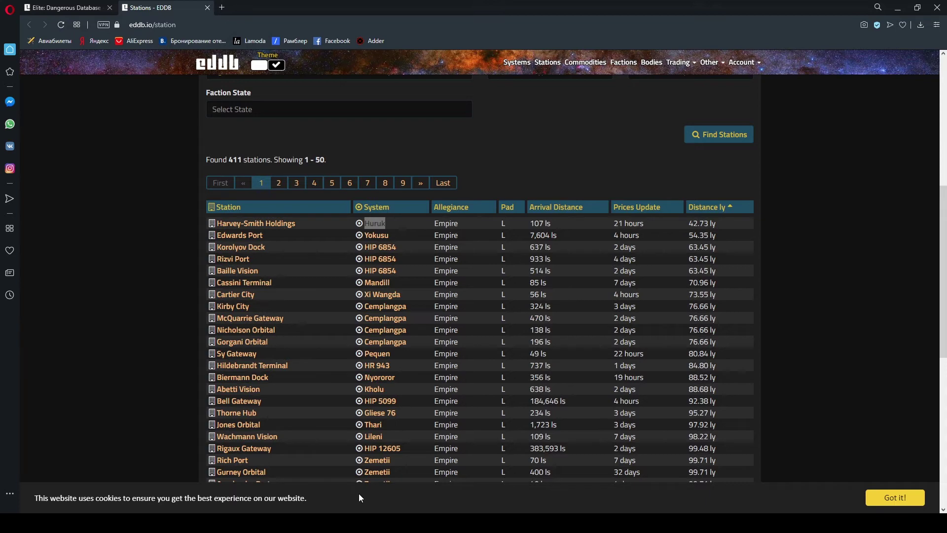
pyautogui.scroll(7, 816, 289)
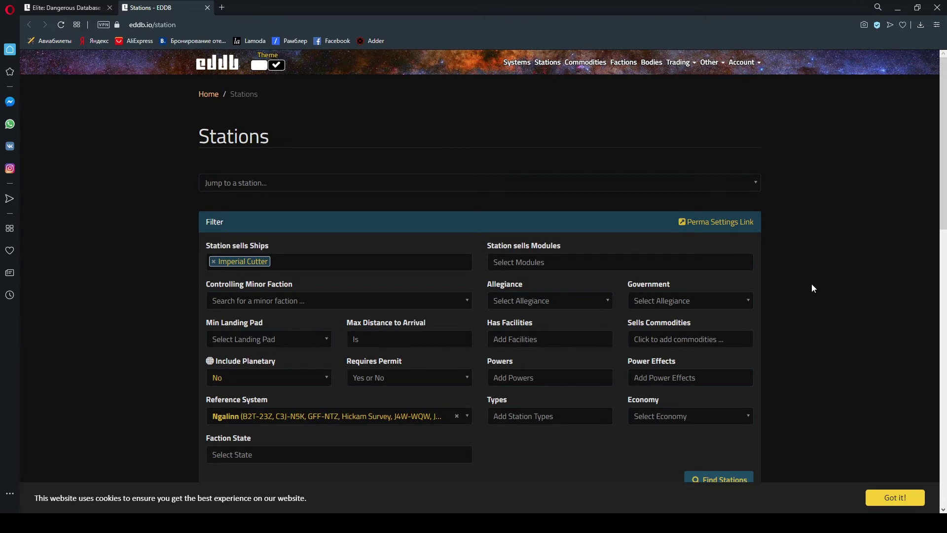
pyautogui.click(606, 263)
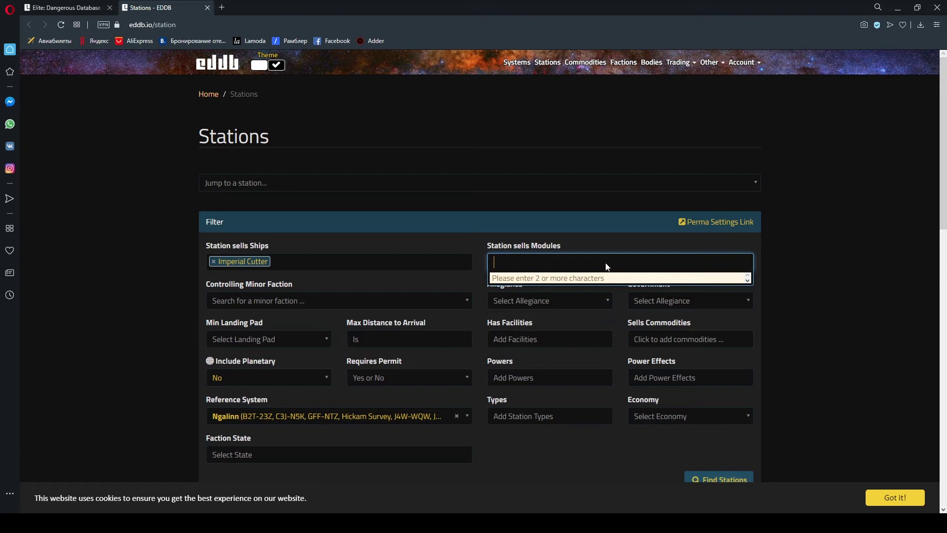
pyautogui.click(213, 262)
pyautogui.click(215, 262)
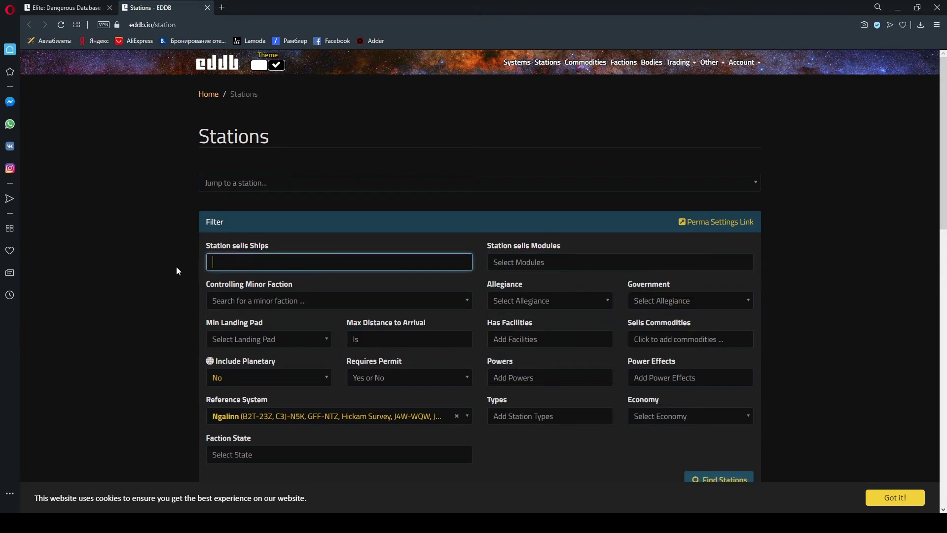
# Look through the module options matching "8a" in the sold modules filter and clear the query
pyautogui.click(575, 266)
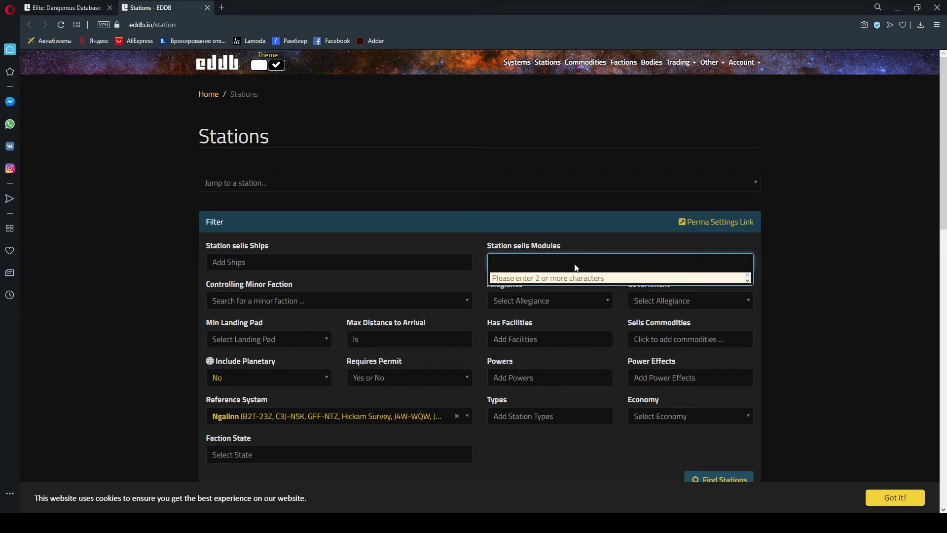
pyautogui.write('8a')
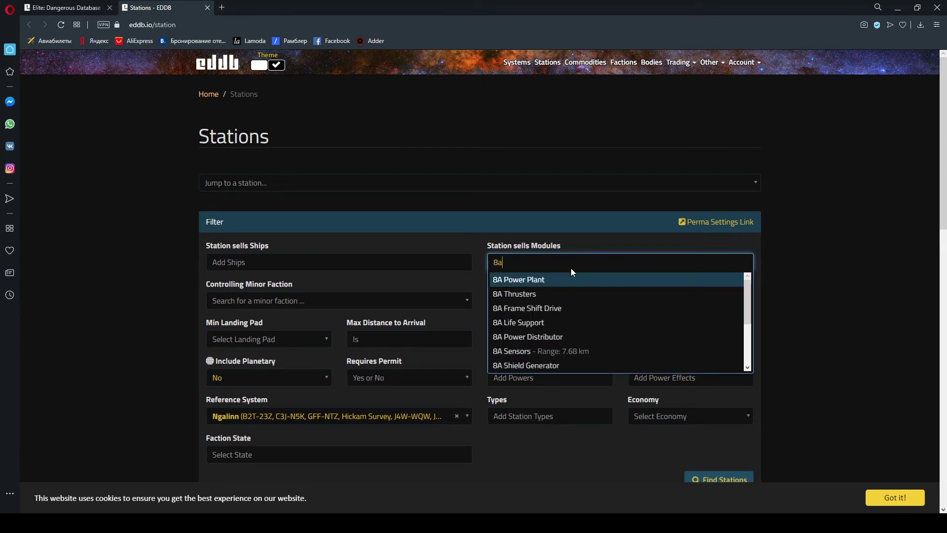
pyautogui.scroll(-1, 558, 309)
pyautogui.scroll(-2, 559, 309)
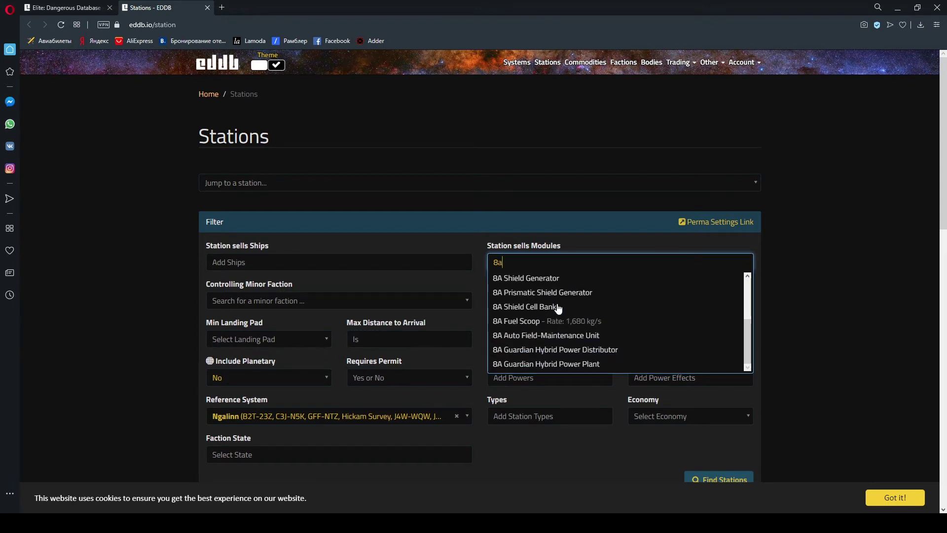
pyautogui.scroll(3, 558, 313)
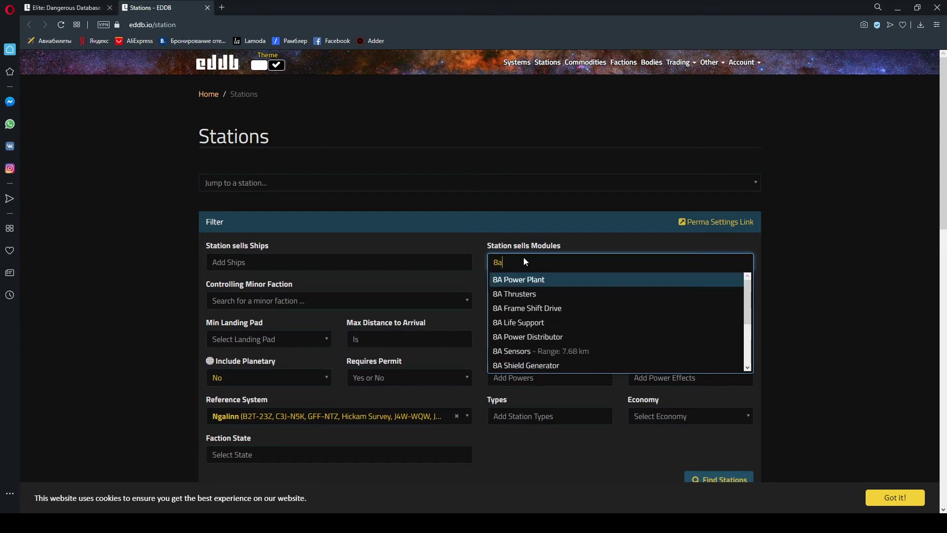
pyautogui.press('BackSpace')
pyautogui.press('BackSpace')
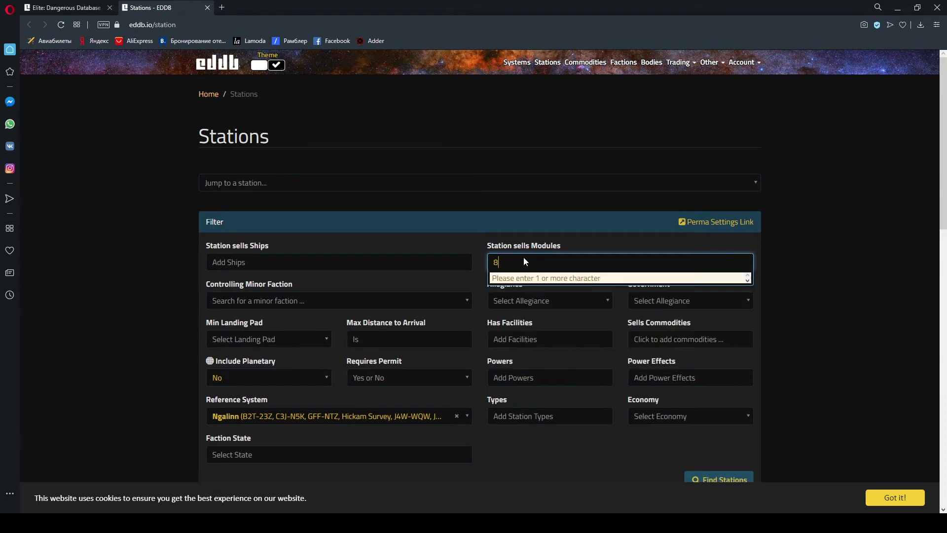
# Filter by stations selling the 8A Shield Generator, found with the query "shield gene", and run the station search
pyautogui.write('shie')
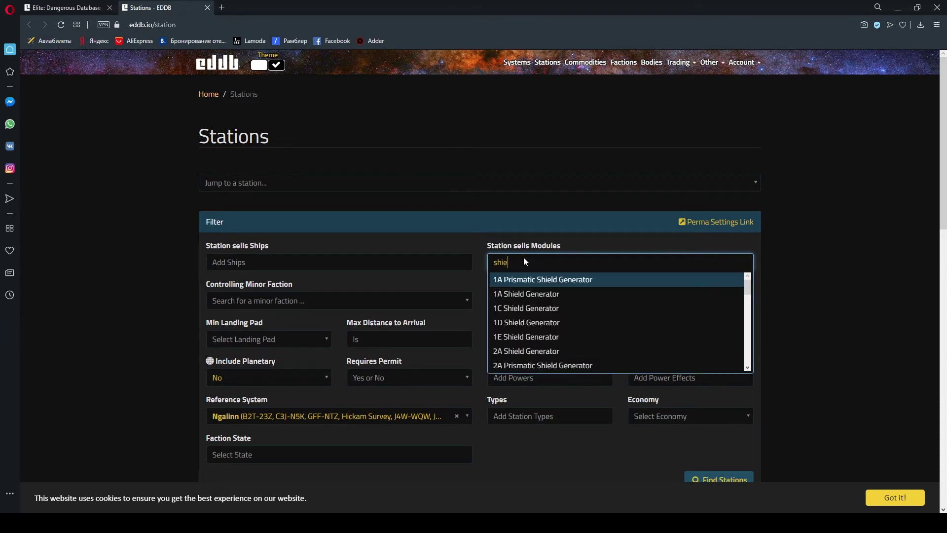
pyautogui.write('ld gene')
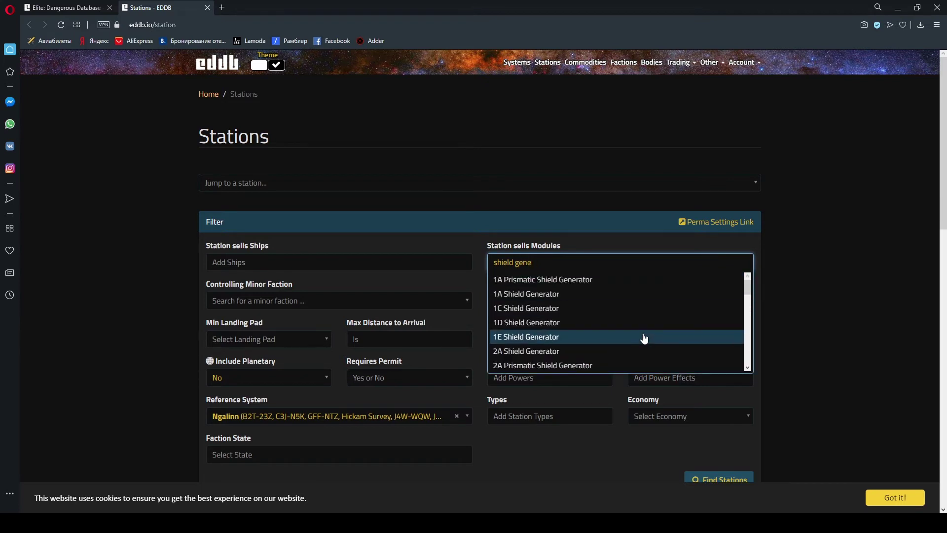
pyautogui.scroll(-3, 616, 313)
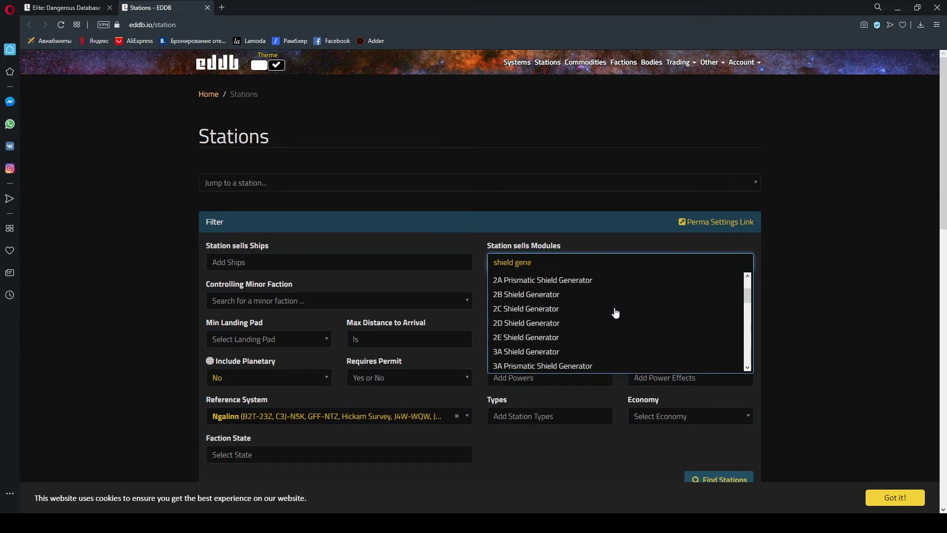
pyautogui.scroll(-12, 616, 313)
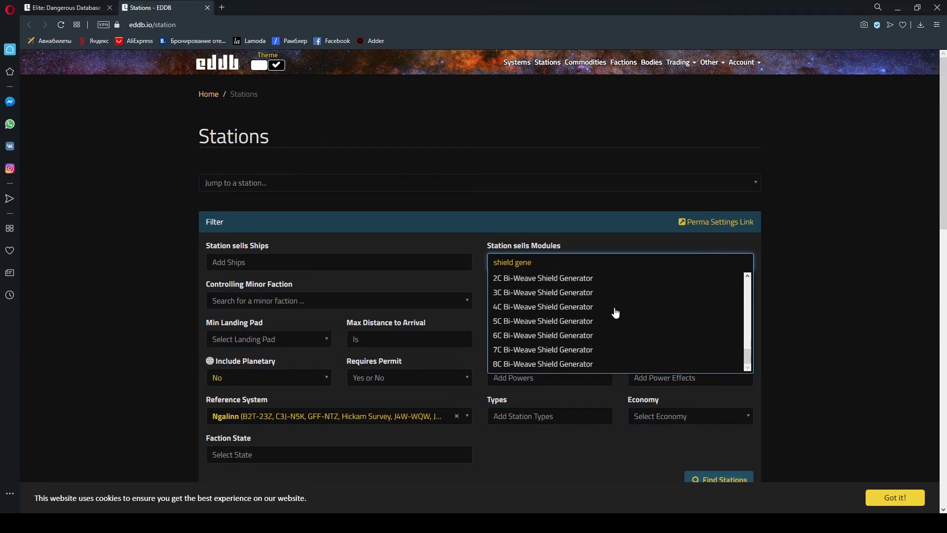
pyautogui.scroll(-5, 605, 363)
pyautogui.scroll(3, 635, 327)
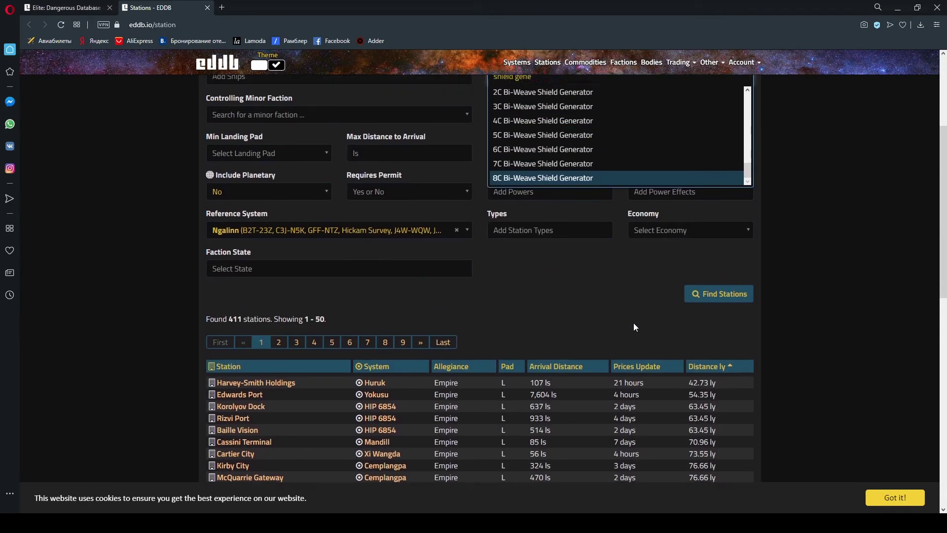
pyautogui.scroll(3, 585, 255)
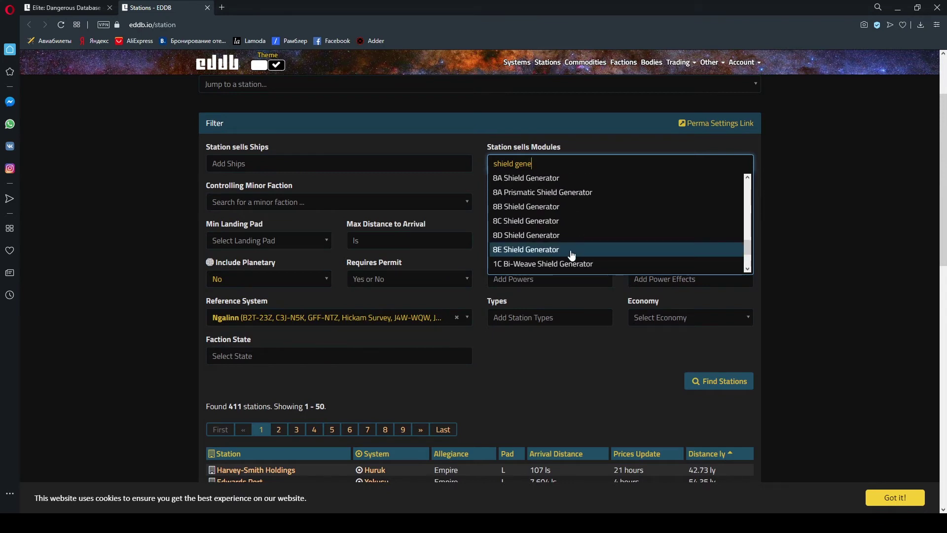
pyautogui.scroll(1, 573, 246)
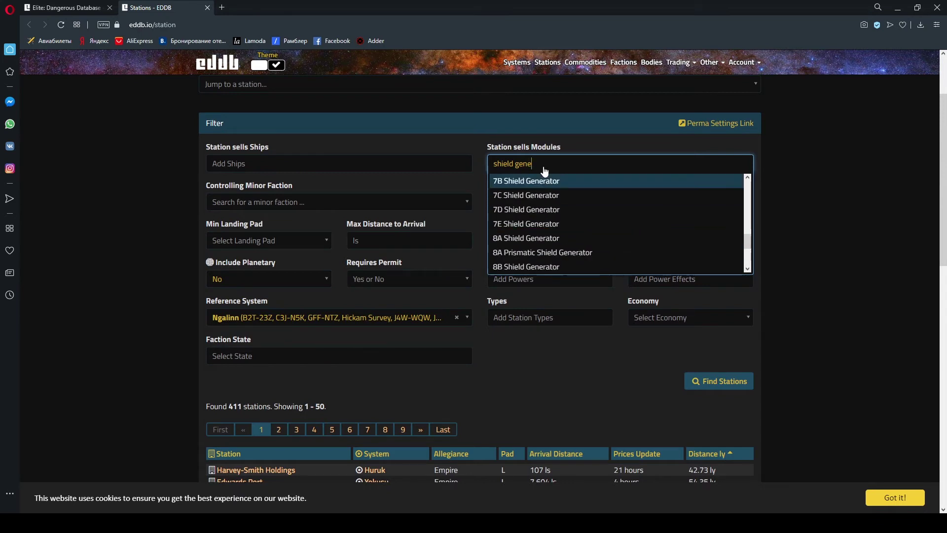
pyautogui.click(539, 239)
pyautogui.click(732, 382)
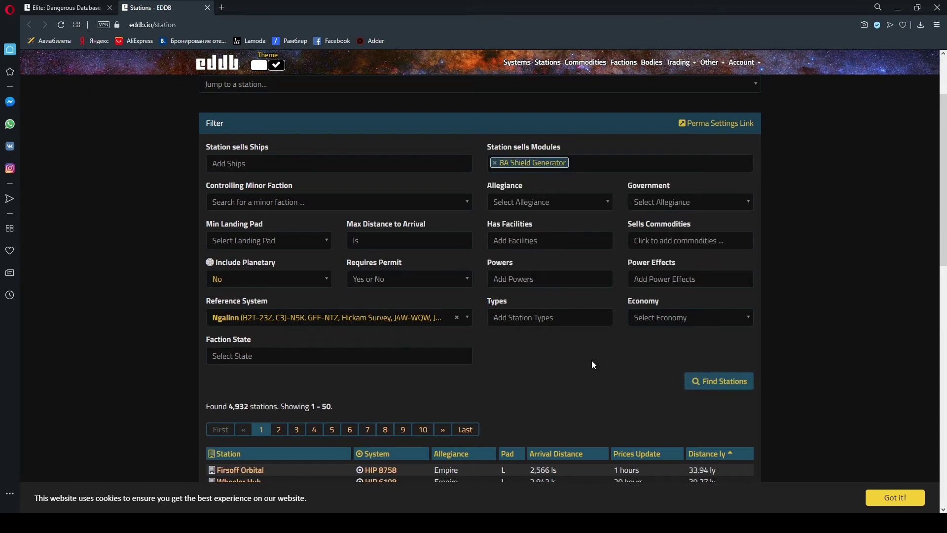
# Sort the stations by nearest distance in light years, copy the system name HIP 8758 and switch to Elite Dangerous
pyautogui.scroll(-2, 592, 364)
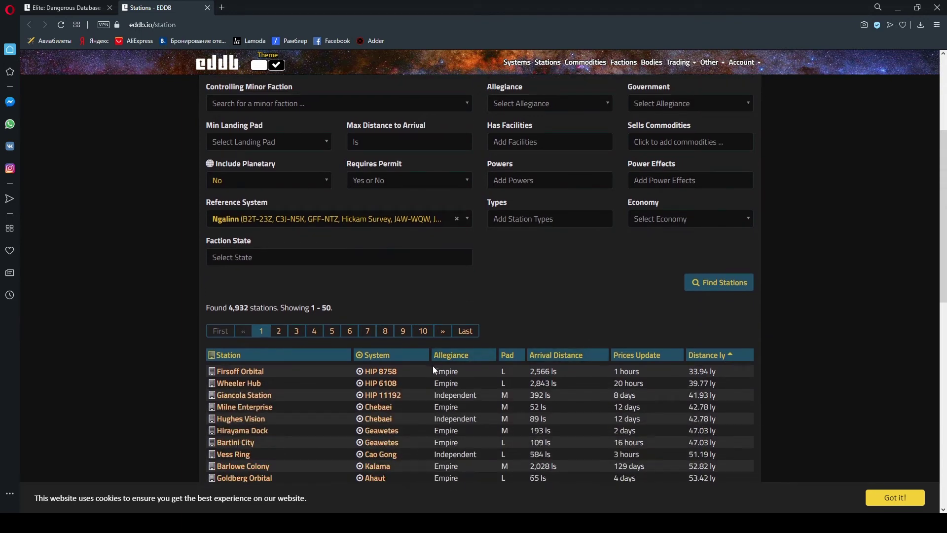
pyautogui.click(711, 363)
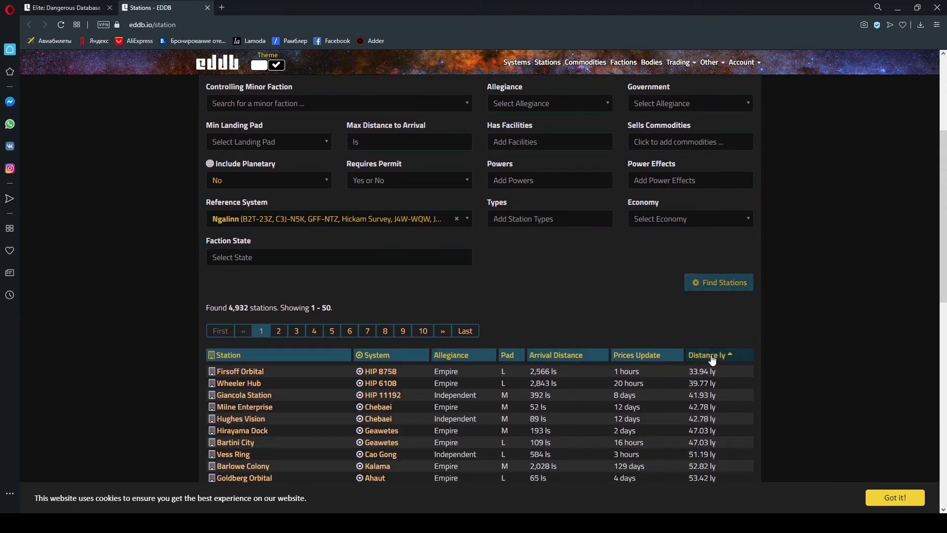
pyautogui.click(711, 362)
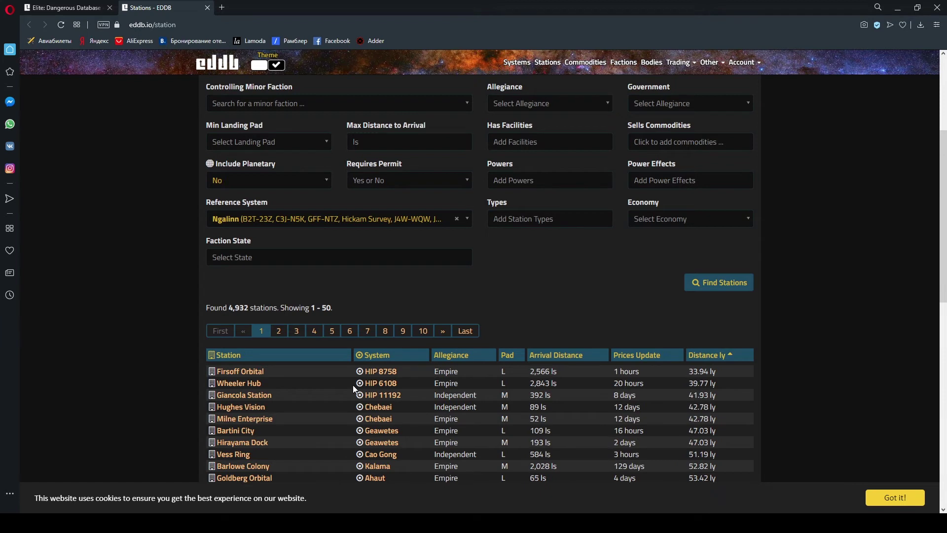
pyautogui.moveTo(365, 371); pyautogui.dragTo(397, 372)
pyautogui.hotkey('ctrl', 'c')
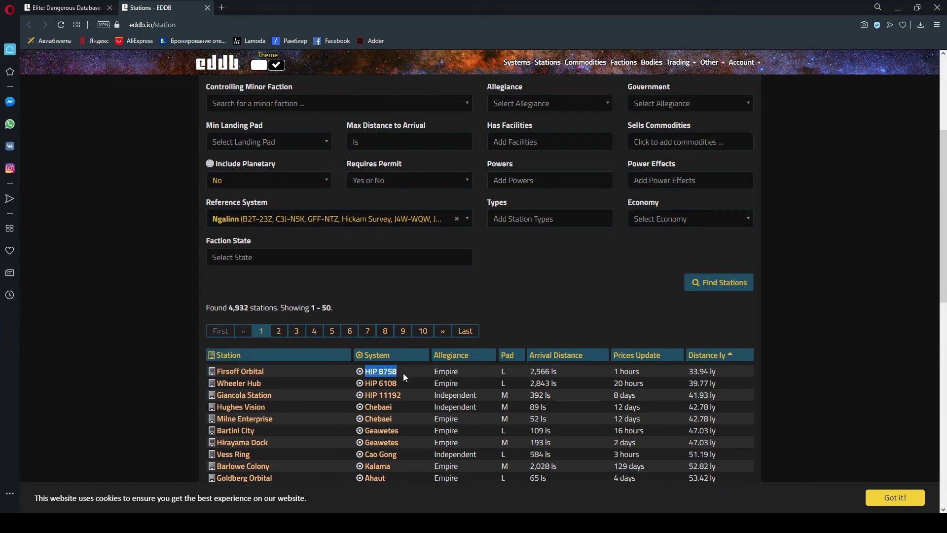
pyautogui.hotkey('alt', 'Tab')
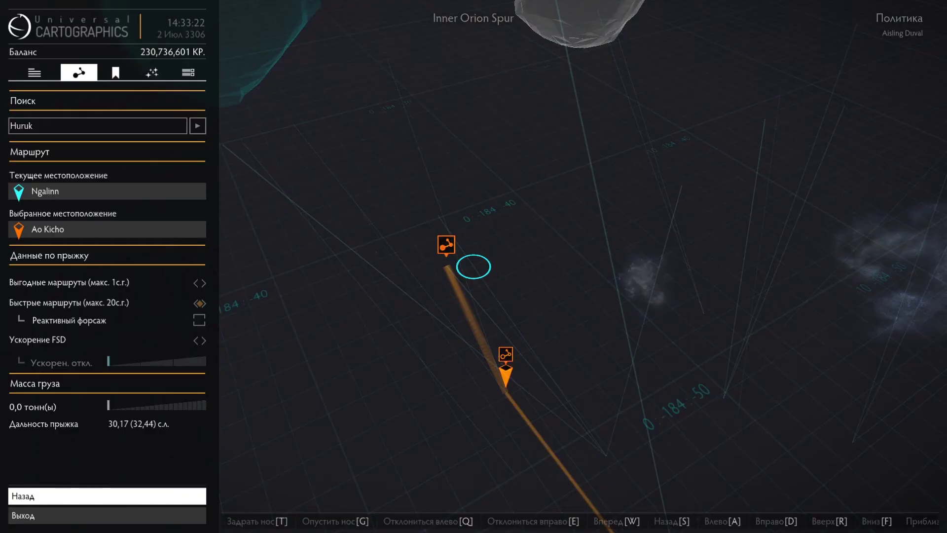
# Reopen the galaxy map, search for the copied system HIP 8758 and try to plot a route to it
pyautogui.click(85, 499)
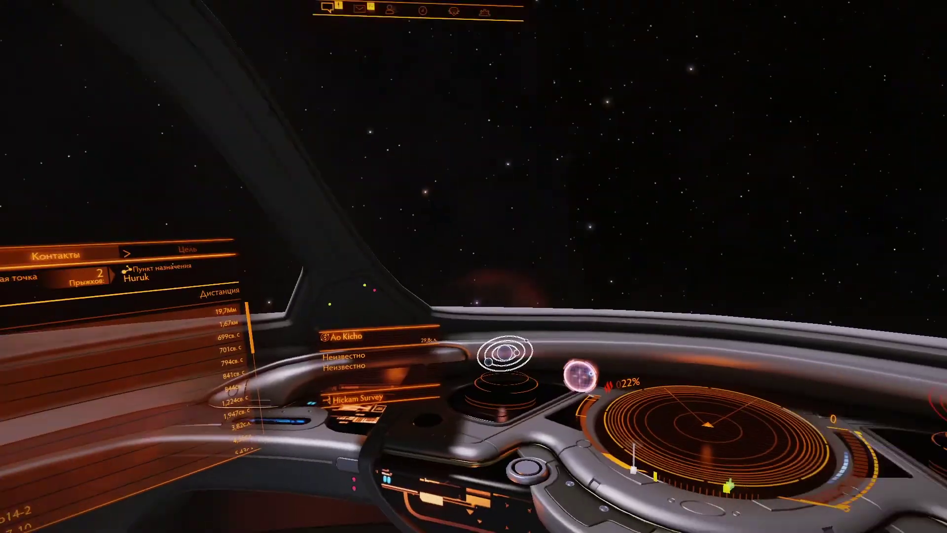
pyautogui.press('m')
pyautogui.click(79, 72)
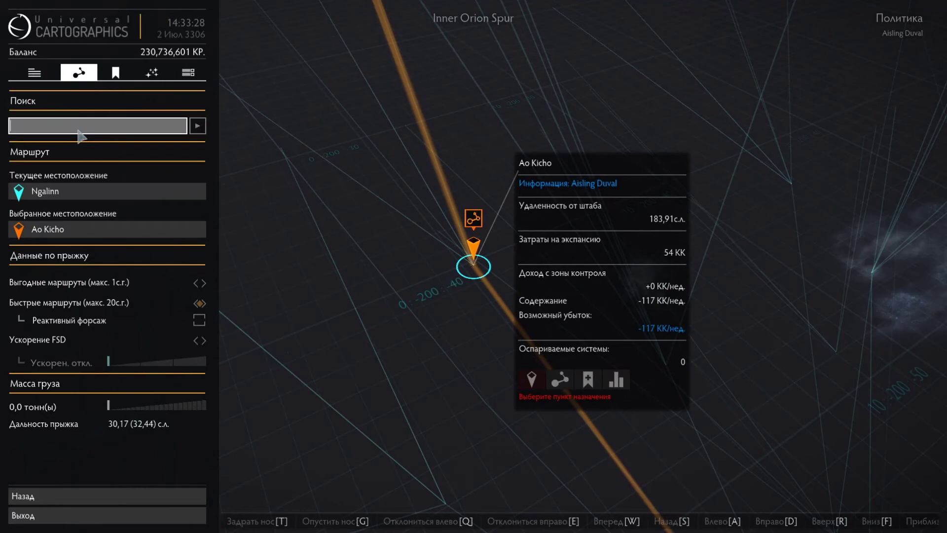
pyautogui.hotkey('ctrl', 'v')
pyautogui.click(192, 130)
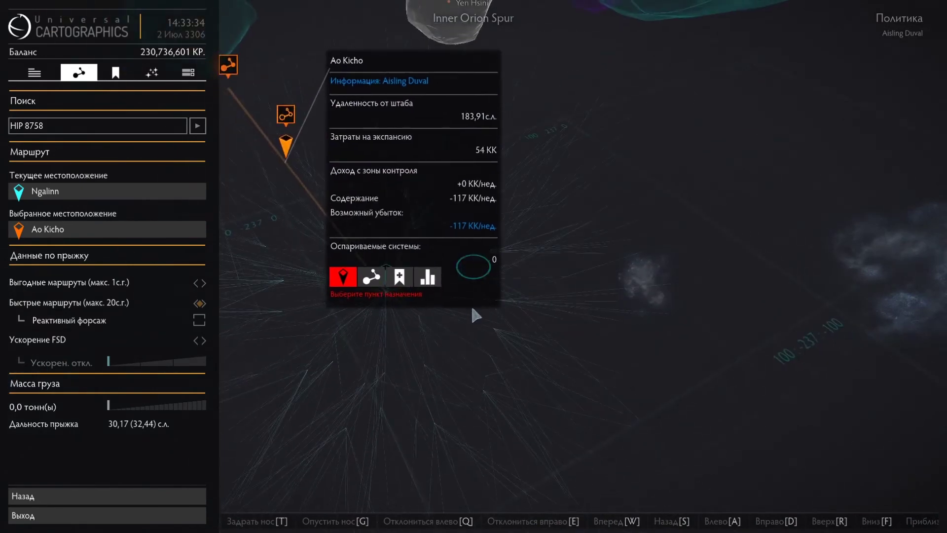
pyautogui.click(573, 500)
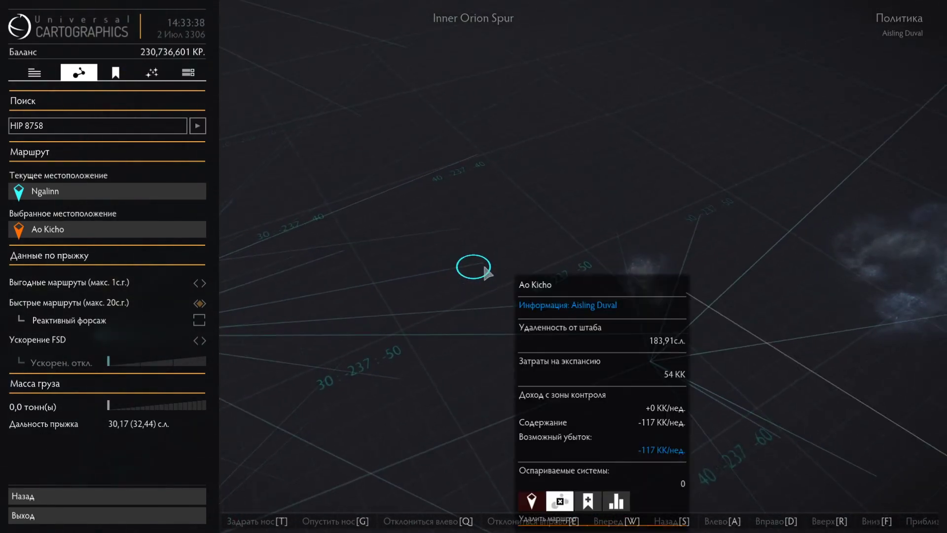
pyautogui.click(561, 504)
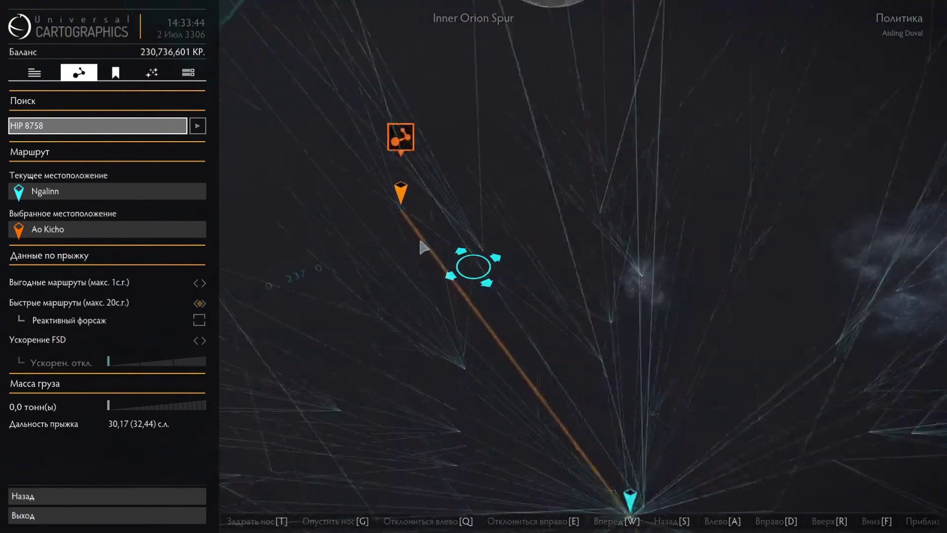
# Switch the galaxy map to the realistic view and delete the route through Ao Kicho
pyautogui.click(152, 72)
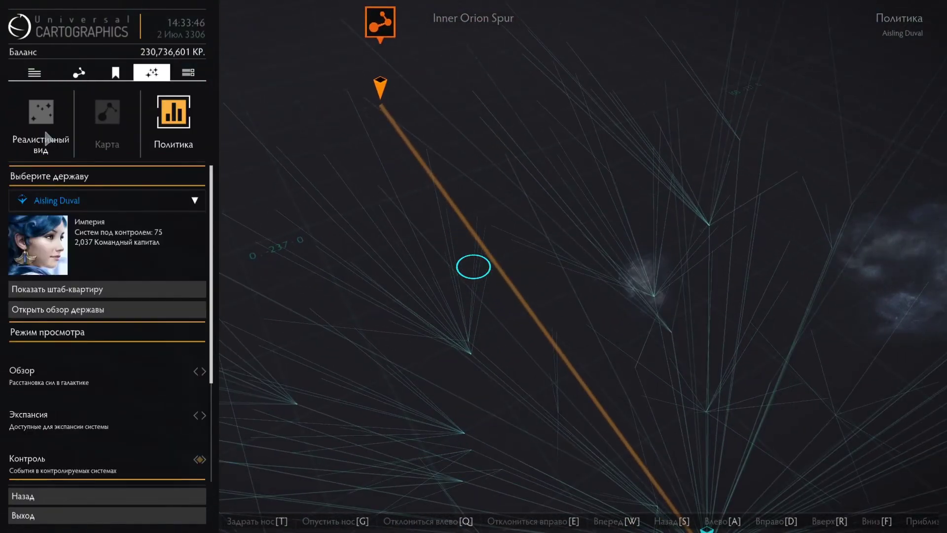
pyautogui.click(56, 123)
pyautogui.click(380, 104)
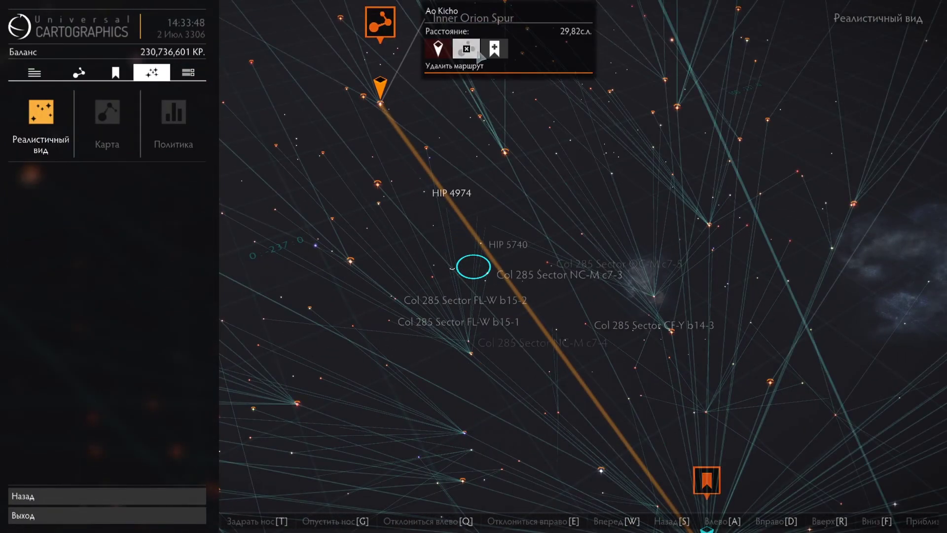
pyautogui.click(477, 54)
# Search the galaxy map for HIP 8758 again and plot a route to that system
pyautogui.click(79, 72)
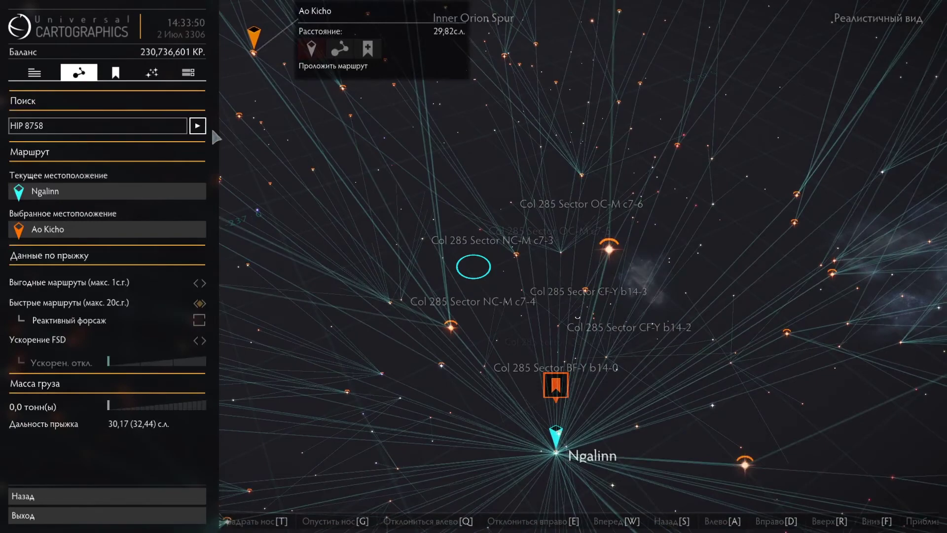
pyautogui.click(197, 126)
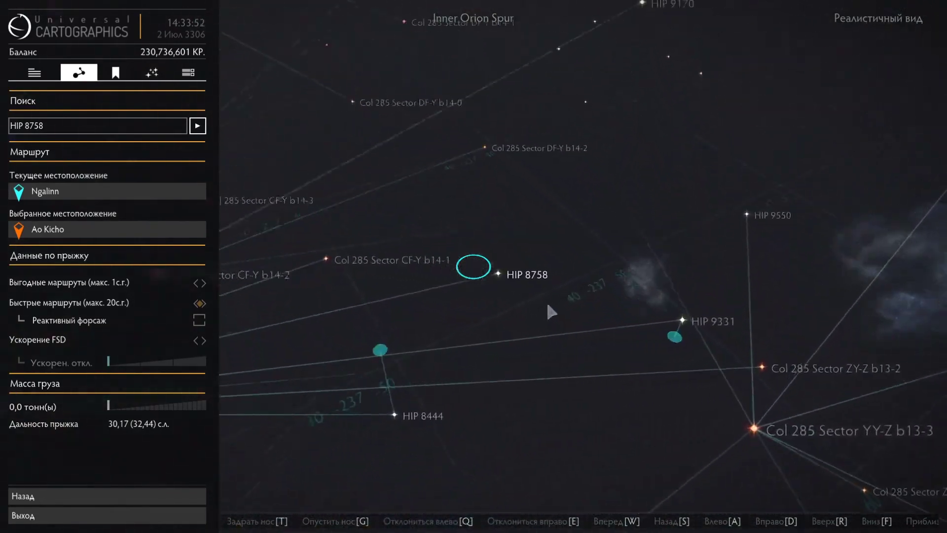
pyautogui.moveTo(555, 314); pyautogui.dragTo(571, 280)
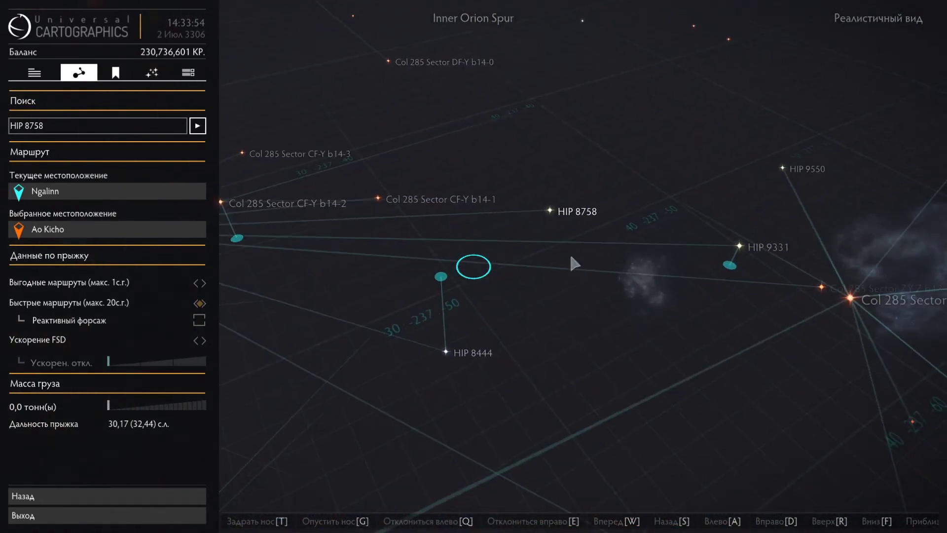
pyautogui.click(549, 213)
pyautogui.click(635, 144)
pyautogui.moveTo(607, 187); pyautogui.dragTo(513, 339)
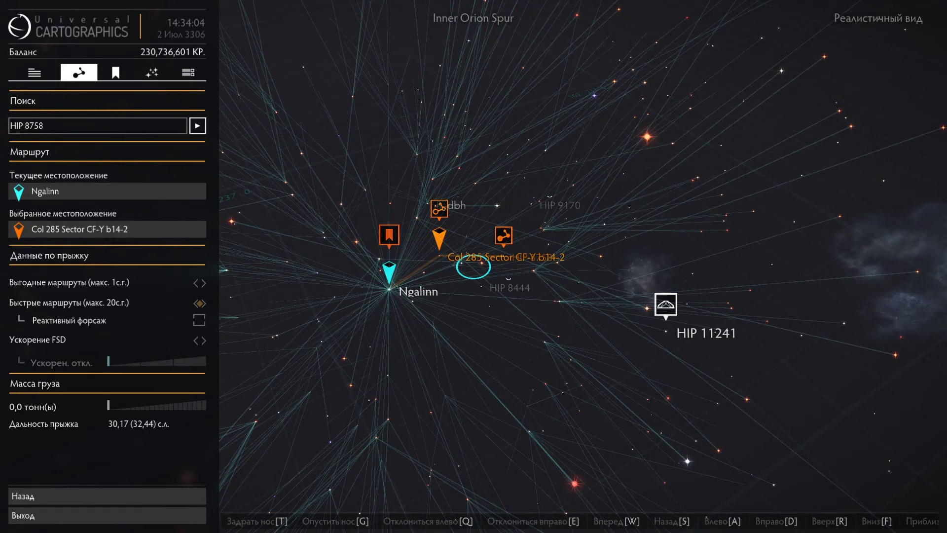
# Switch to EDDB in the browser, add Imperial Cutter to the ships sold filter and run the station search
pyautogui.hotkey('alt', 'Tab')
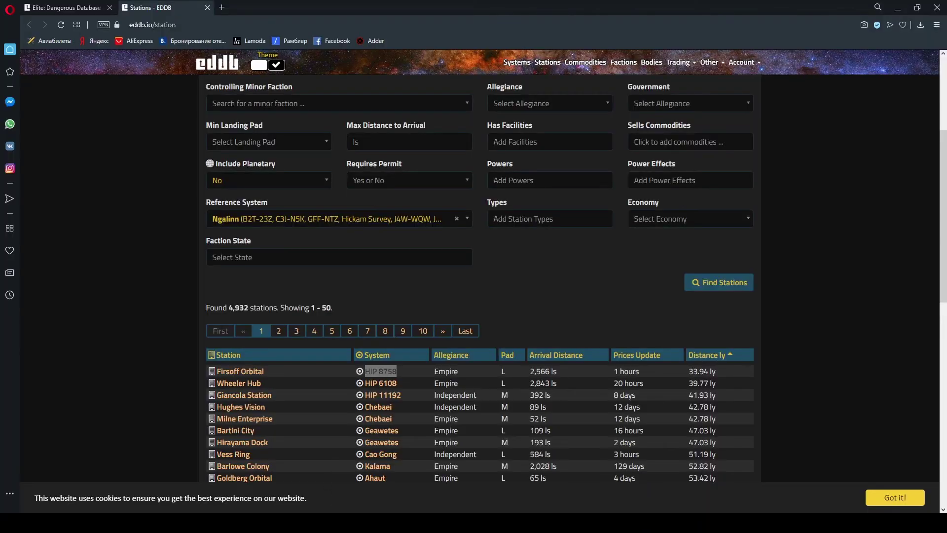
pyautogui.scroll(4, 327, 238)
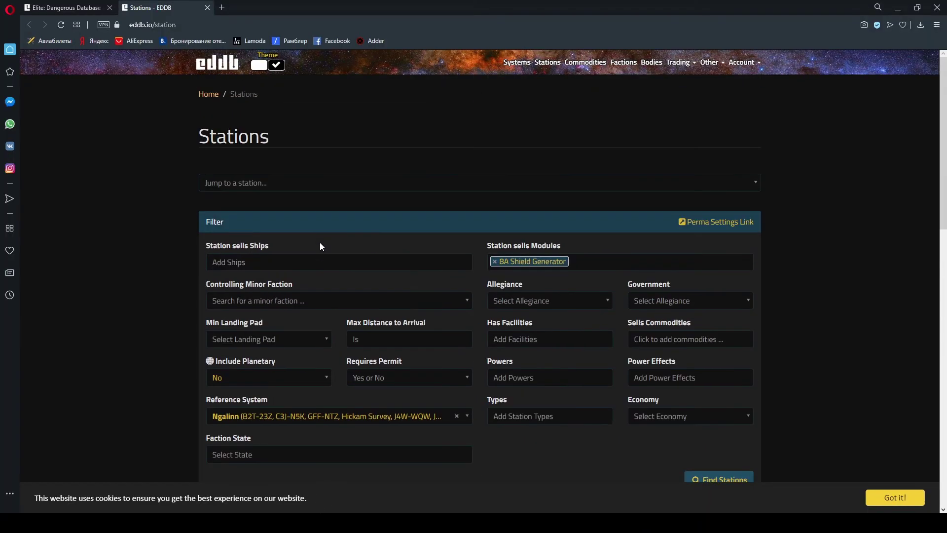
pyautogui.click(318, 265)
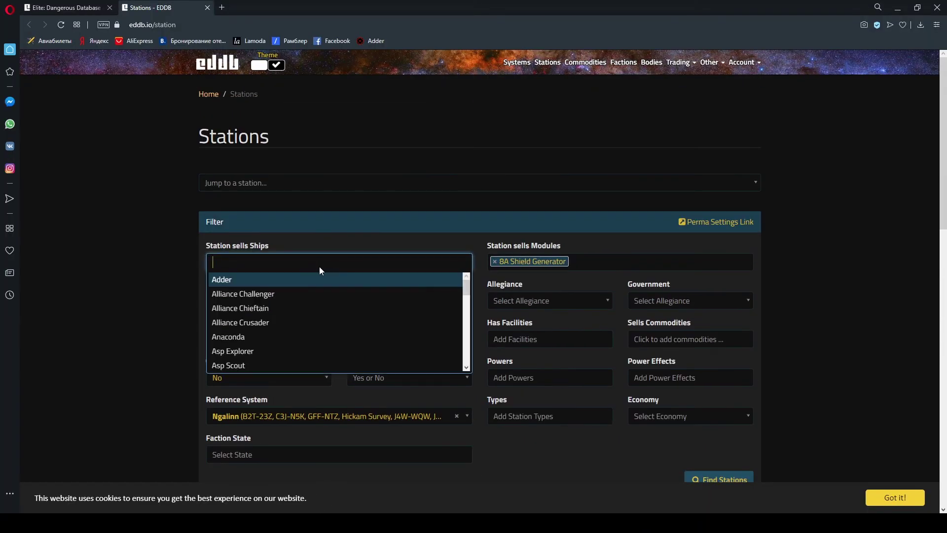
pyautogui.scroll(-6, 306, 315)
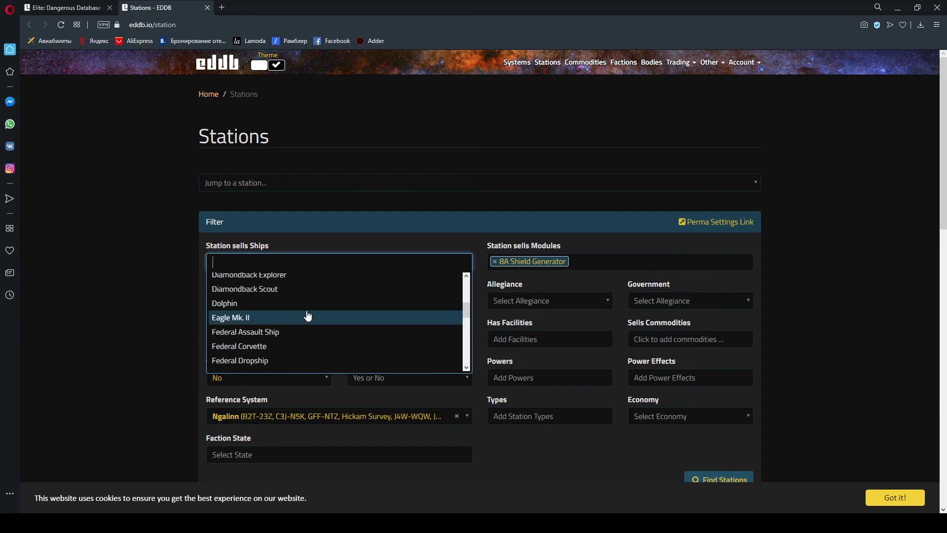
pyautogui.click(299, 301)
pyautogui.scroll(-5, 673, 251)
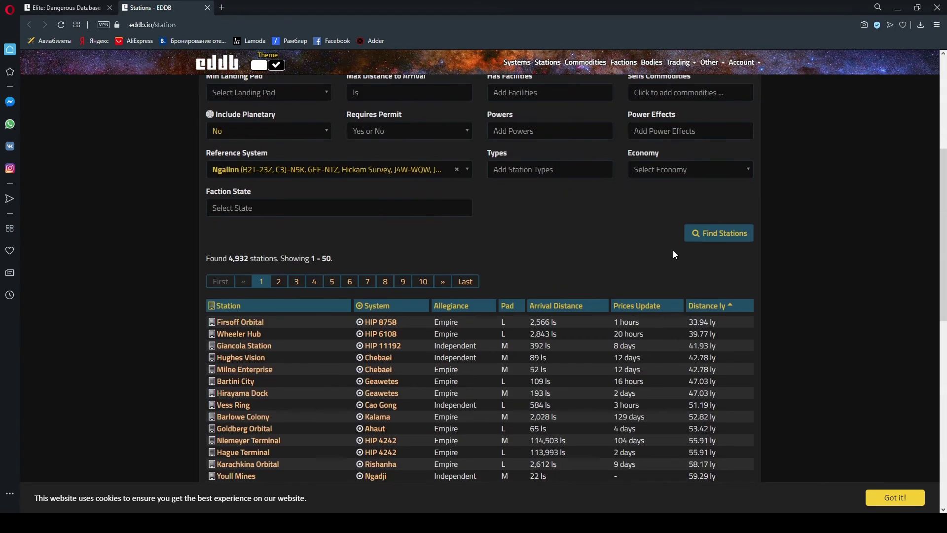
pyautogui.click(700, 231)
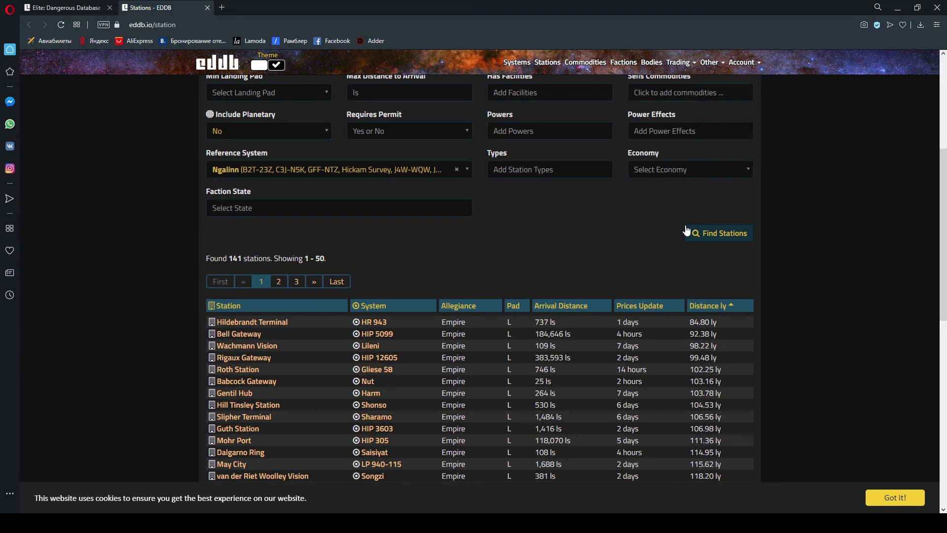
# Review the ship and module filters and highlight the system name HR 943 of Hildebrandt Terminal
pyautogui.scroll(5, 774, 289)
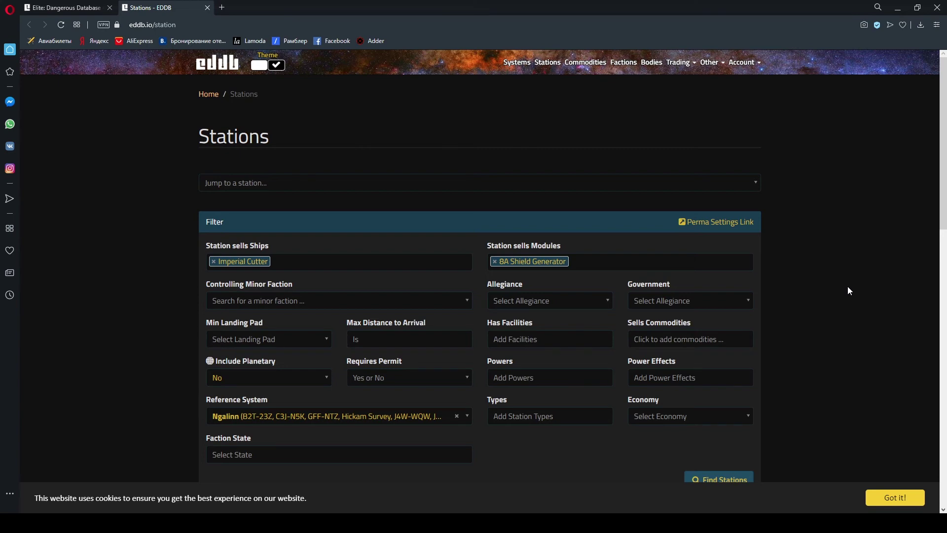
pyautogui.scroll(-6, 847, 288)
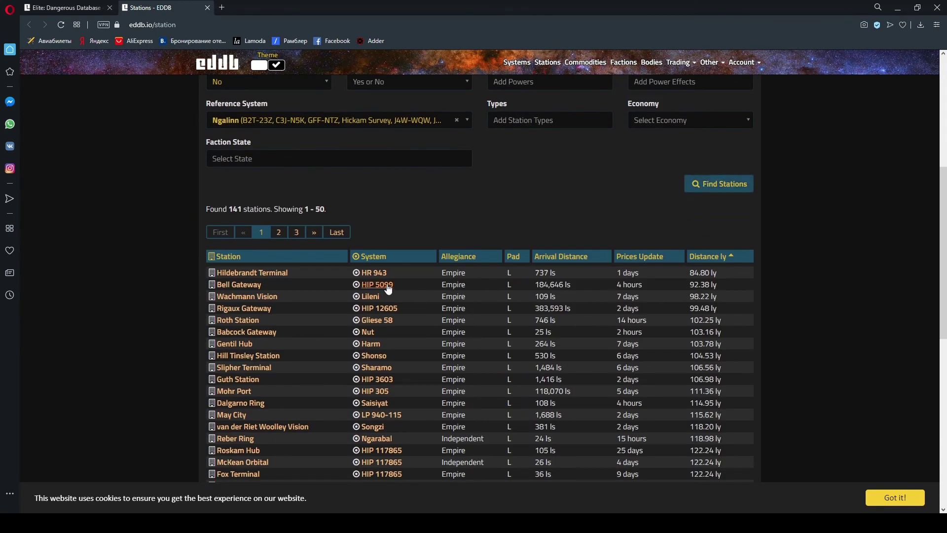
pyautogui.moveTo(362, 274); pyautogui.dragTo(389, 279)
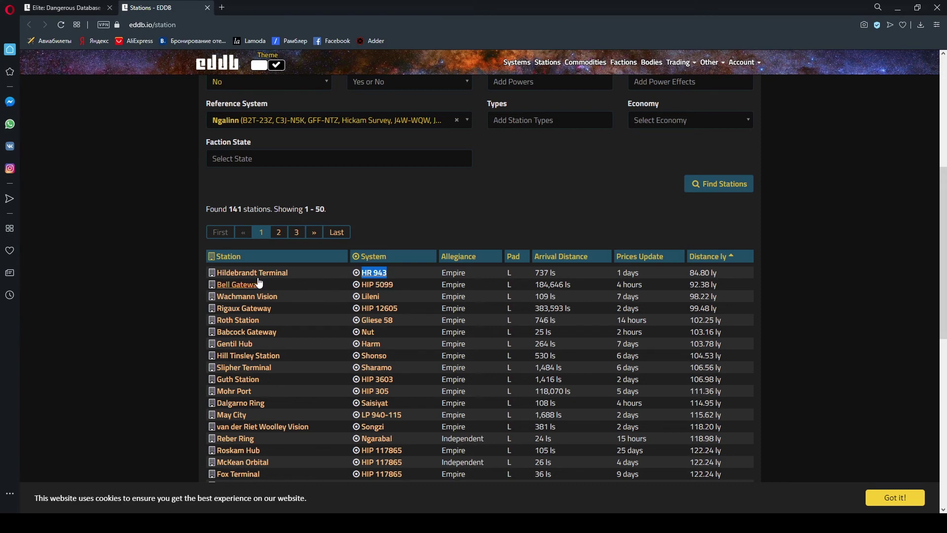
# Toggle the distance sorting in light years, leave it nearest first and select the system name HR 943
pyautogui.click(731, 257)
pyautogui.click(732, 257)
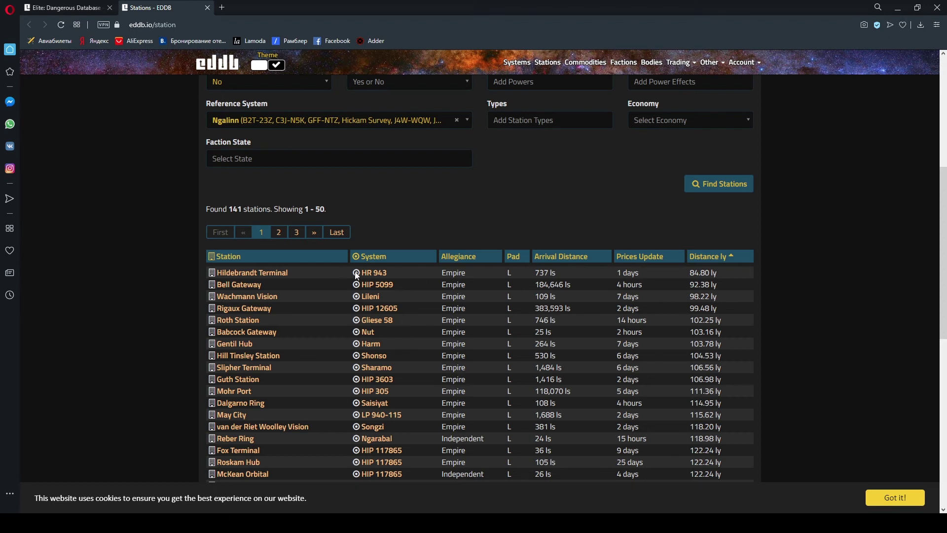
pyautogui.scroll(2, 357, 275)
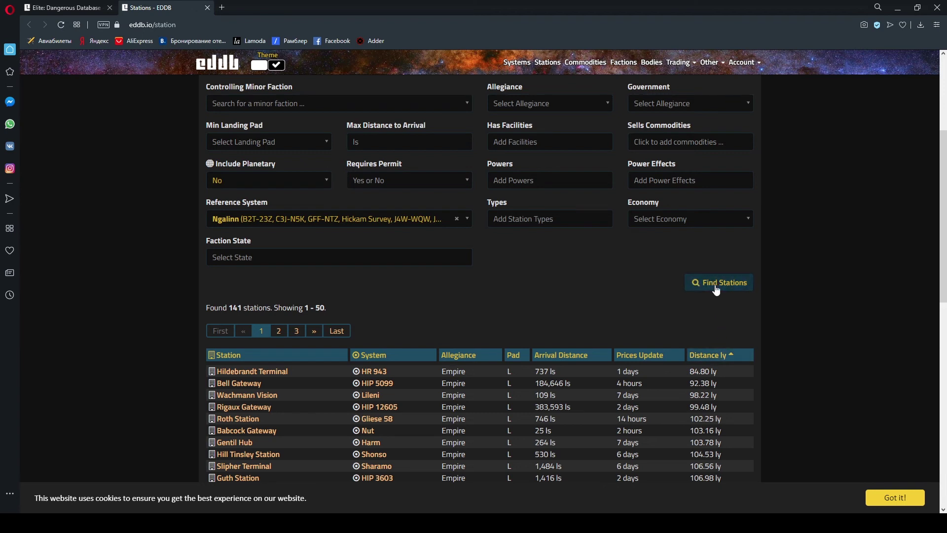
pyautogui.click(718, 362)
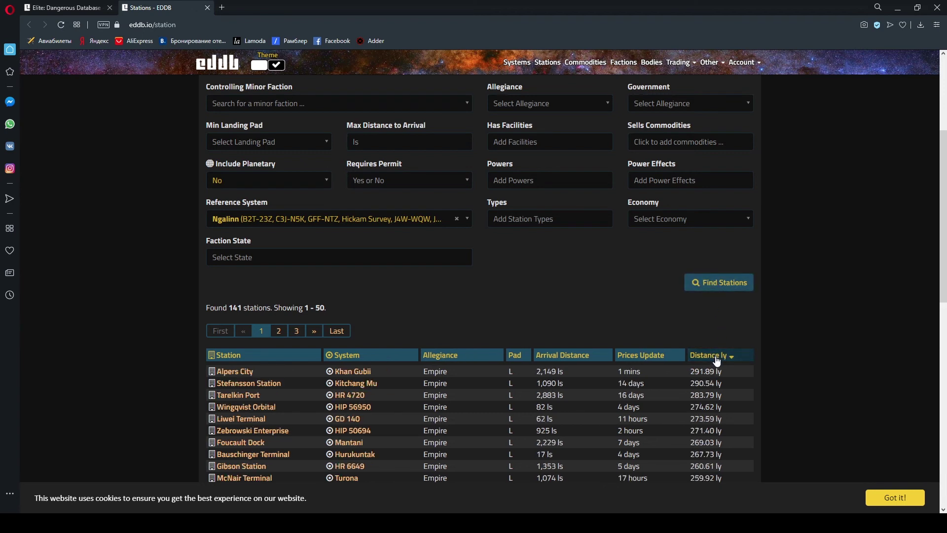
pyautogui.click(717, 361)
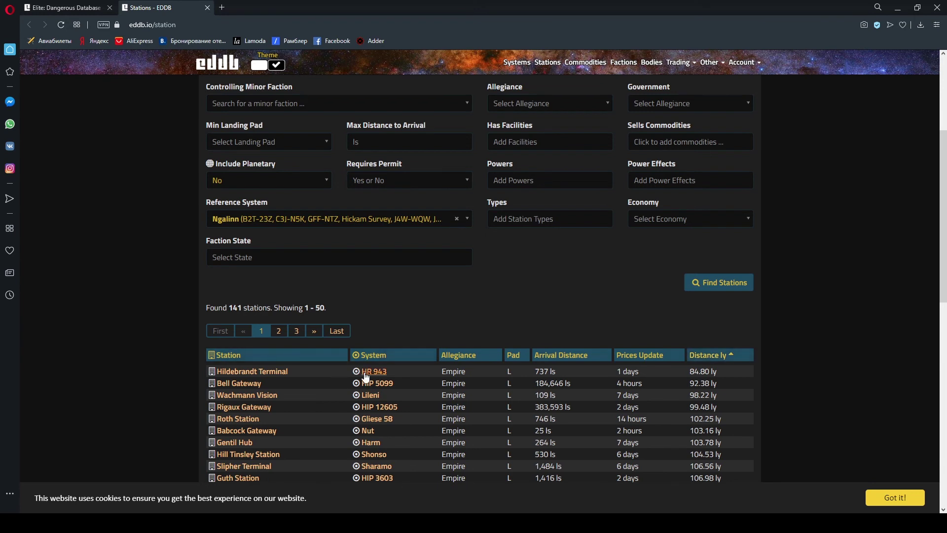
pyautogui.moveTo(365, 374); pyautogui.dragTo(392, 376)
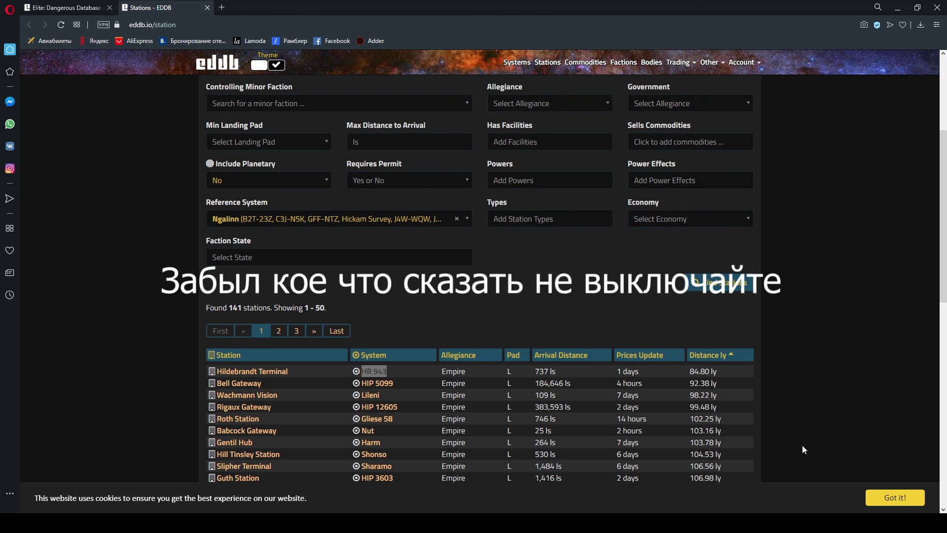
# Add 7A Power Plant to the modules sold filter, using the query "7a"
pyautogui.scroll(4, 814, 449)
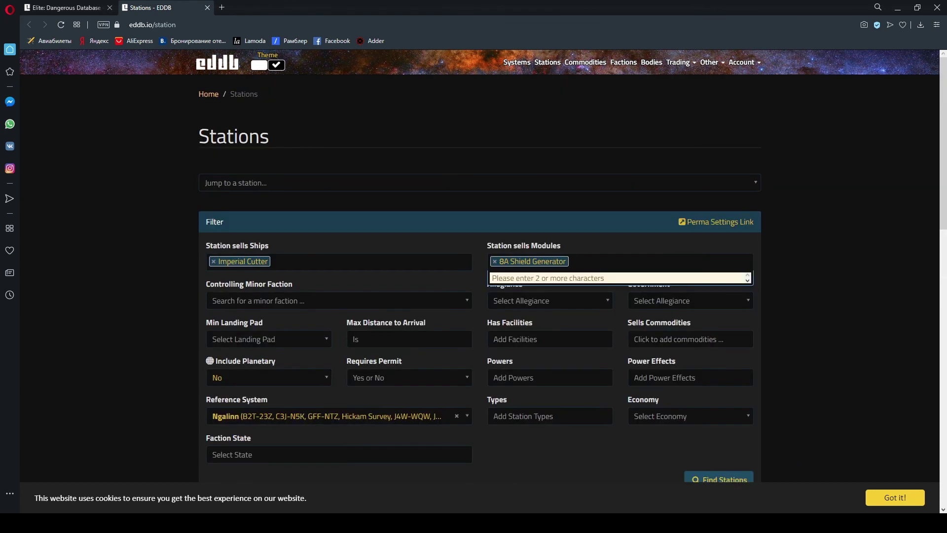
pyautogui.click(607, 265)
pyautogui.click(607, 266)
pyautogui.write('7')
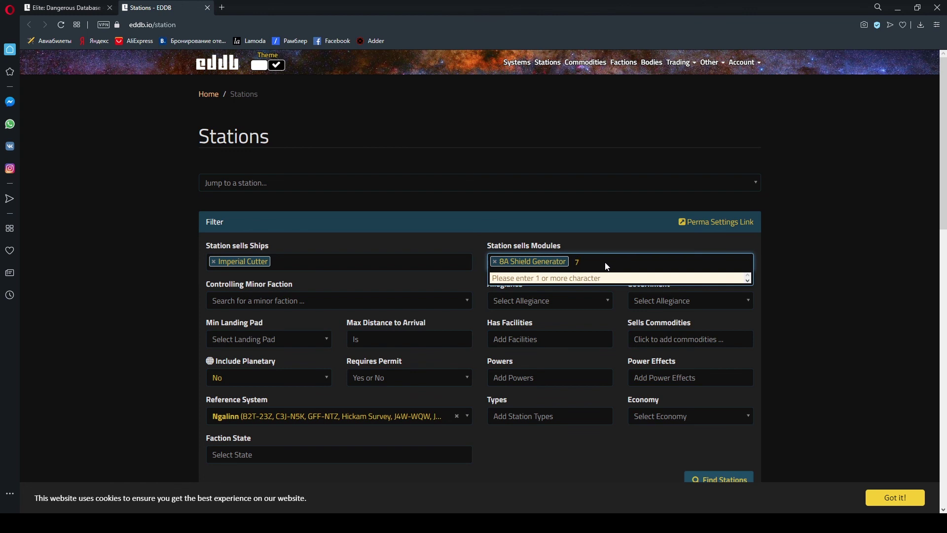
pyautogui.write('a')
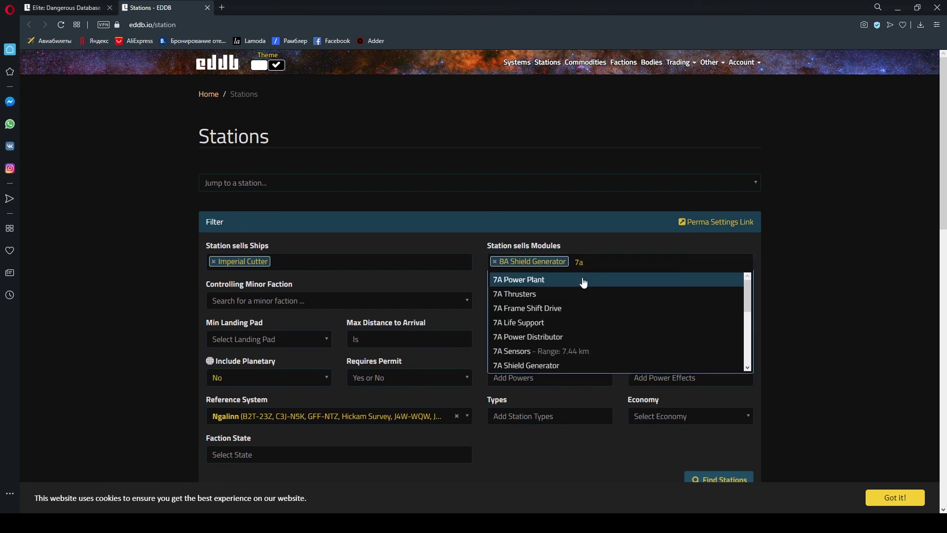
pyautogui.click(582, 279)
# Add 6A Thrusters to the modules sold filter, using the query "6a"
pyautogui.write('6')
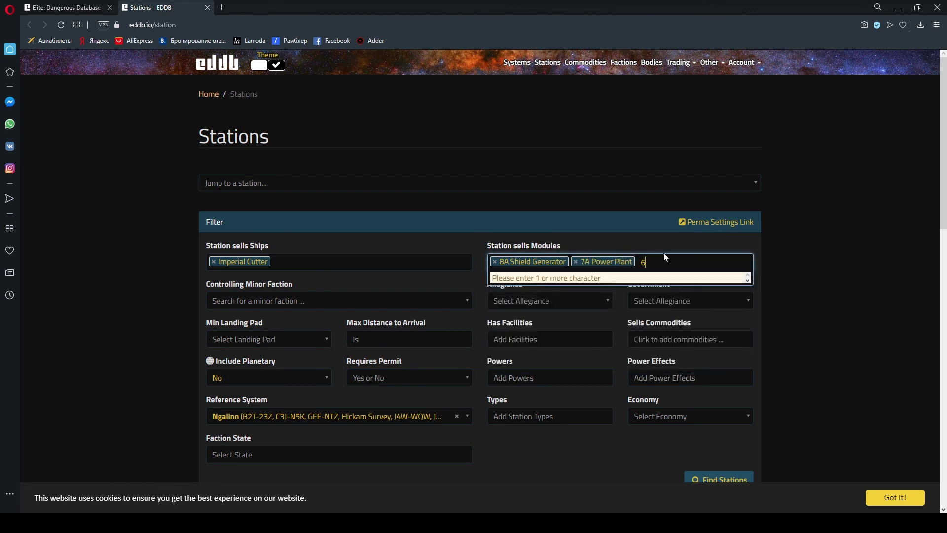
pyautogui.write('r')
pyautogui.press('BackSpace')
pyautogui.write('f')
pyautogui.press('BackSpace')
pyautogui.press('BackSpace')
pyautogui.write('a')
pyautogui.click(605, 294)
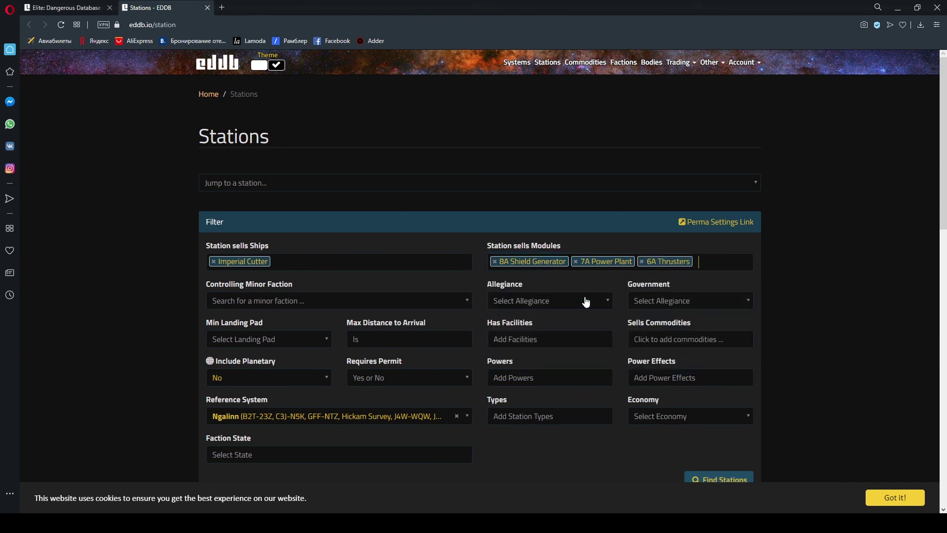
# Add Imperial Clipper to the ships sold filter, using the query "cl"
pyautogui.click(298, 269)
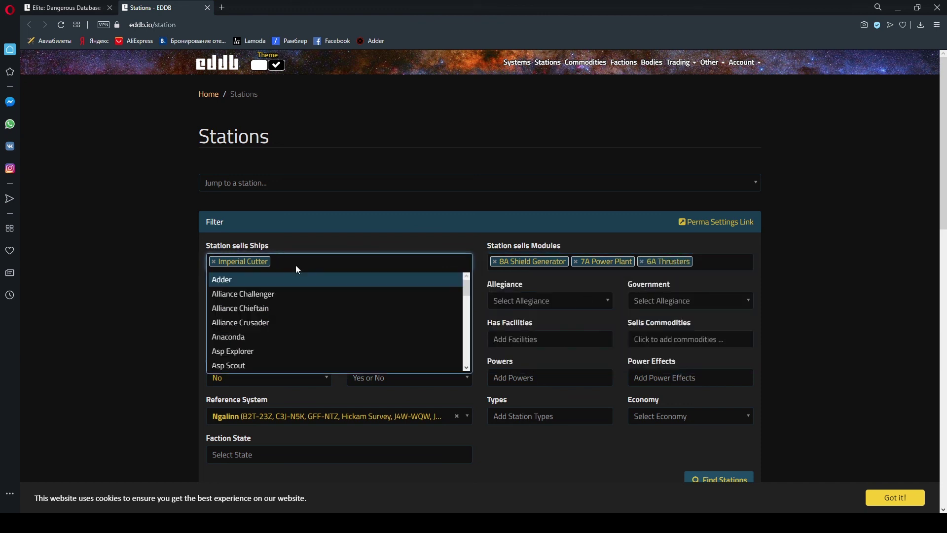
pyautogui.write('c')
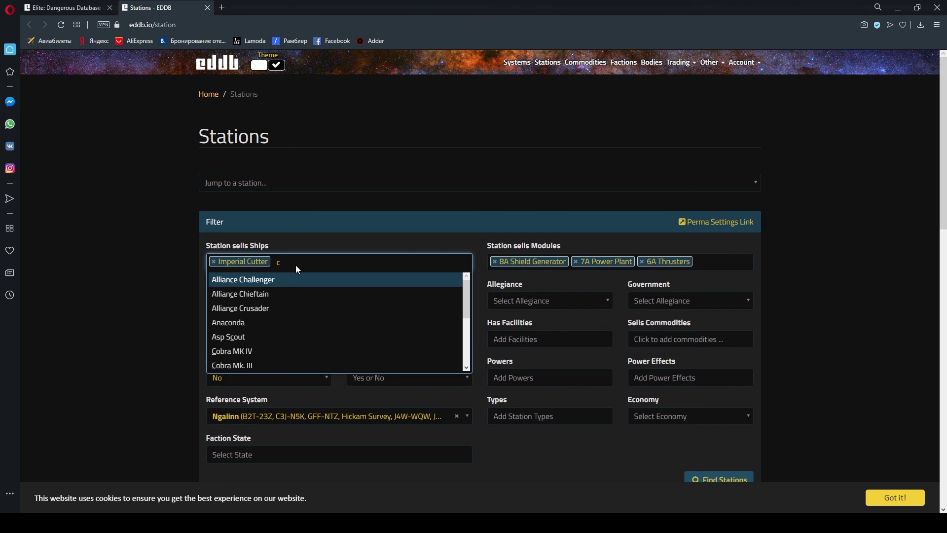
pyautogui.write('l;i')
pyautogui.press('BackSpace')
pyautogui.press('BackSpace')
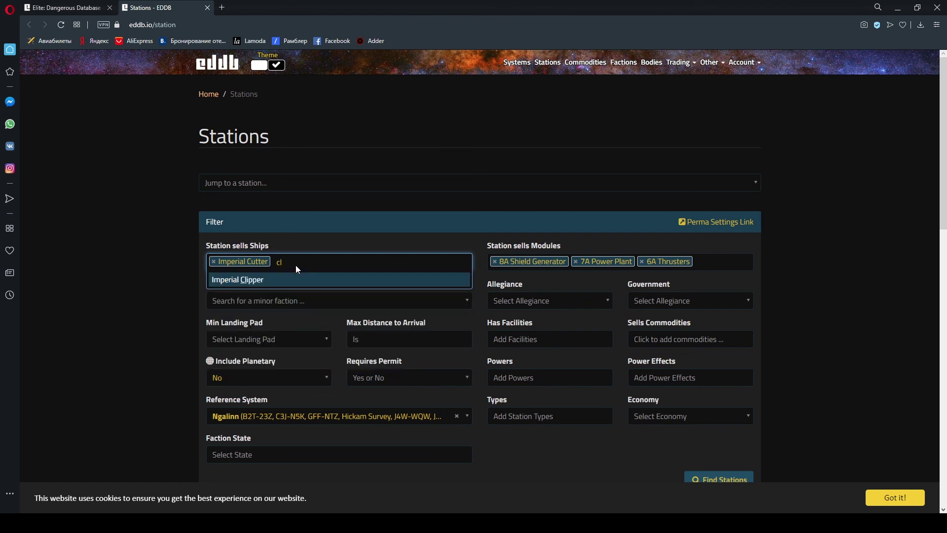
pyautogui.click(297, 284)
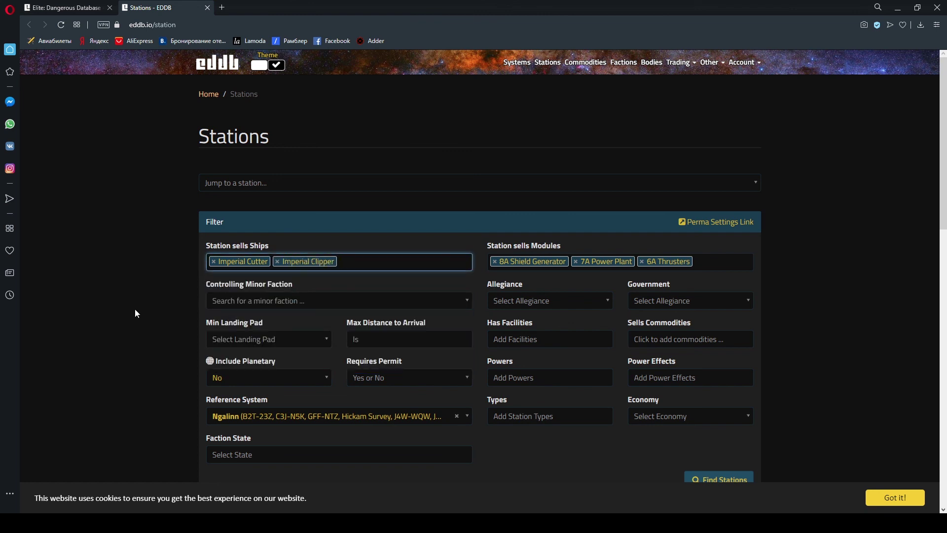
pyautogui.click(881, 403)
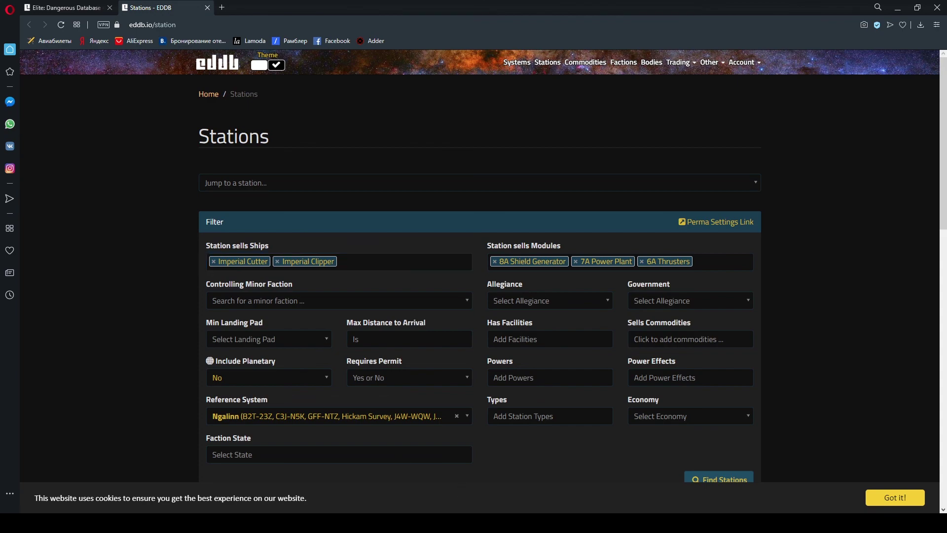